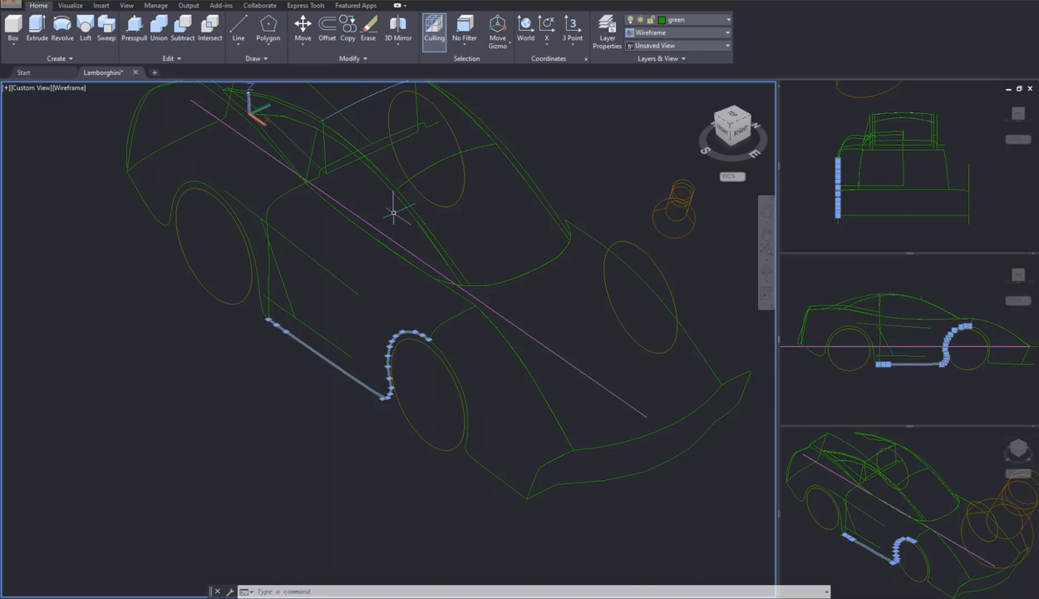
Deselect the highlighted sill and front wheel-arch curve, and activate the right, front and SE isometric viewports one after another
left_click(250, 371)
key("Escape")
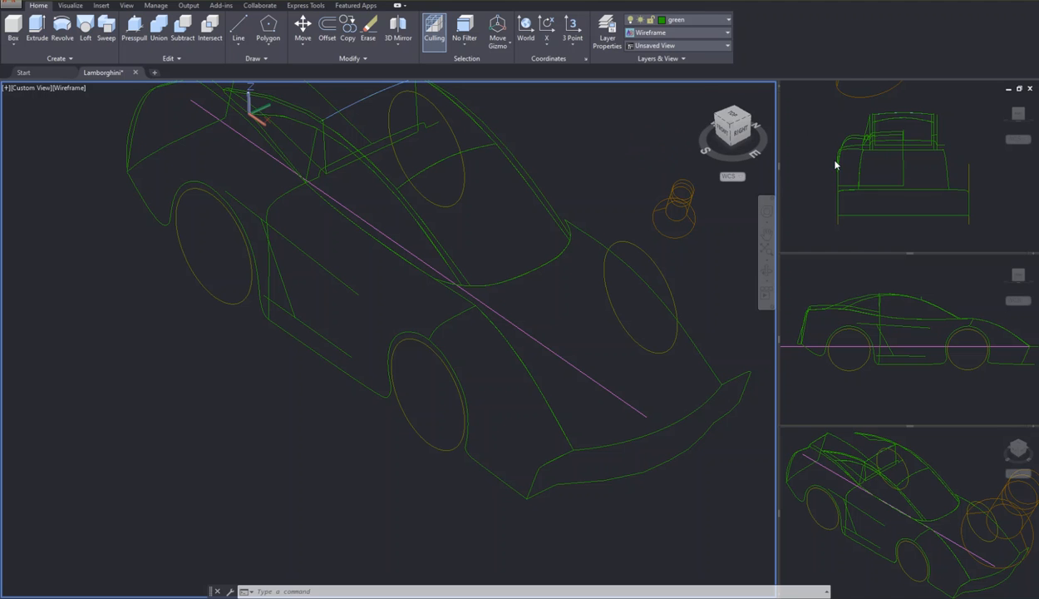
left_click(800, 135)
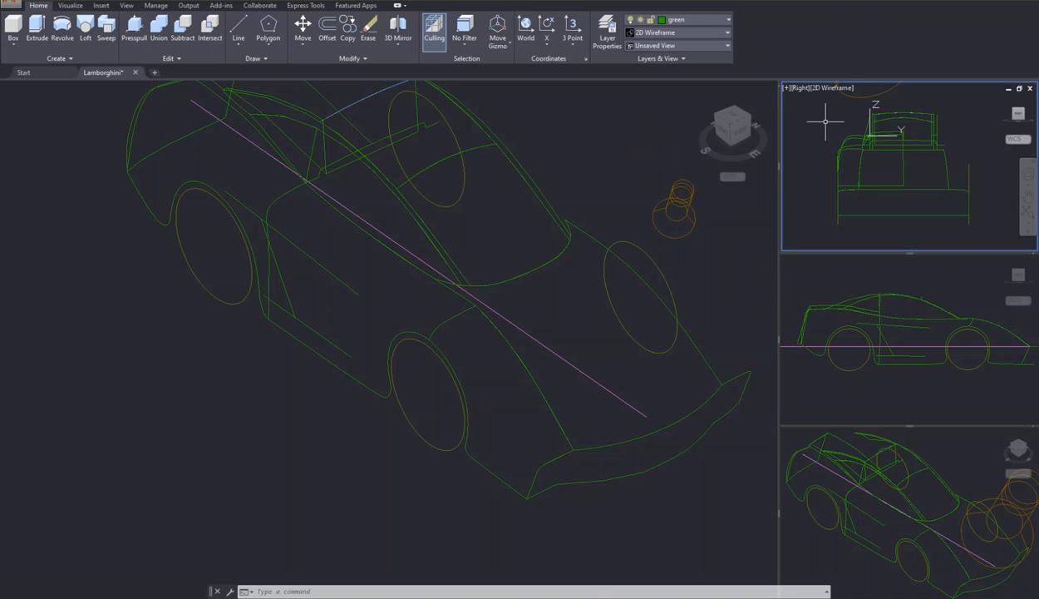
left_click(828, 280)
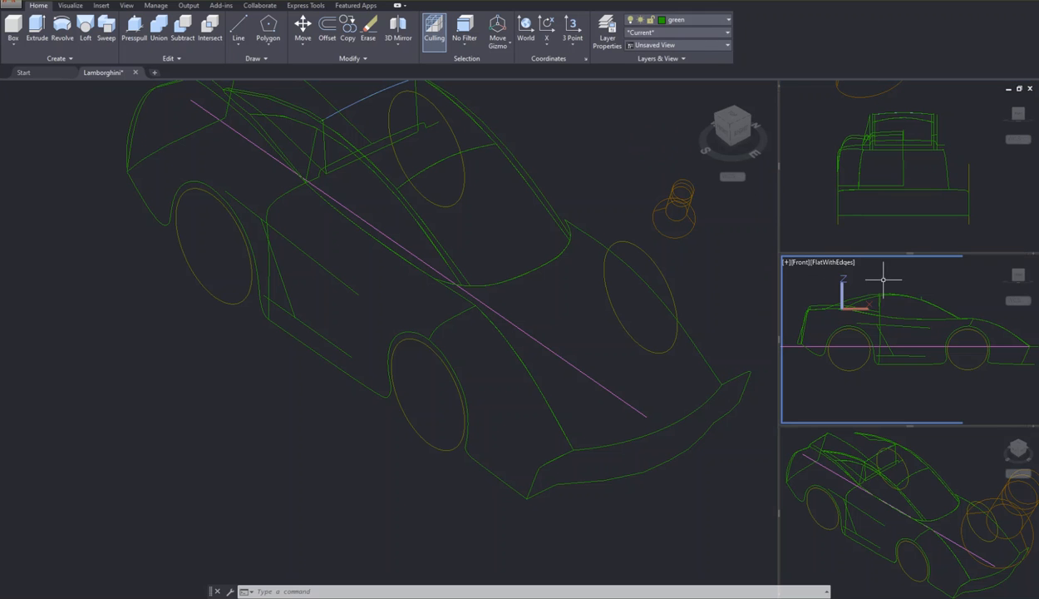
left_click(941, 436)
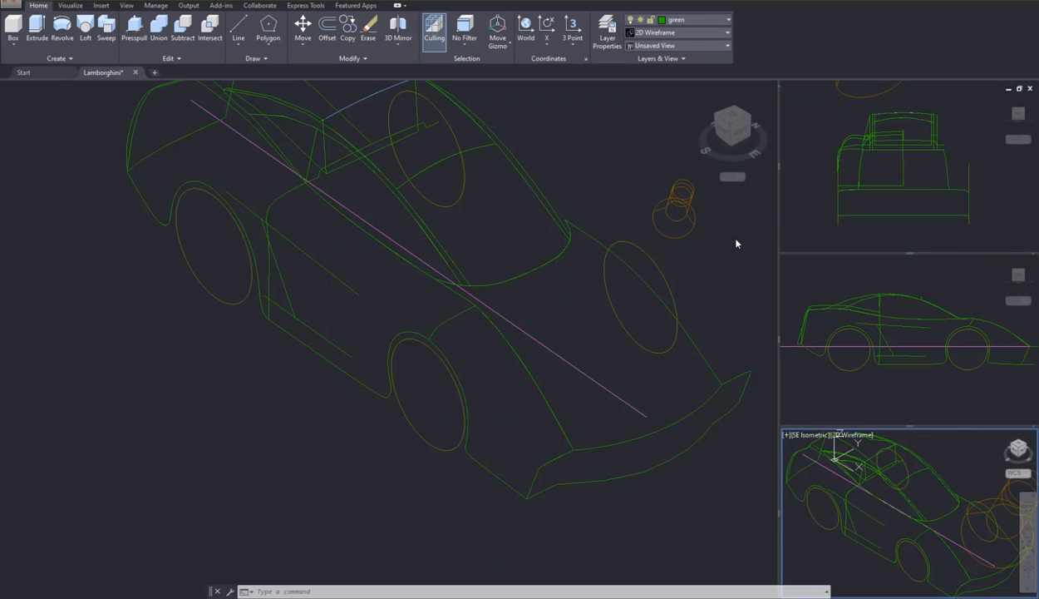
Replace the multi-viewport layout with a Single viewport that keeps the large custom view of the car in Wireframe
left_click(564, 139)
middle_click_drag(564, 120, 544, 183)
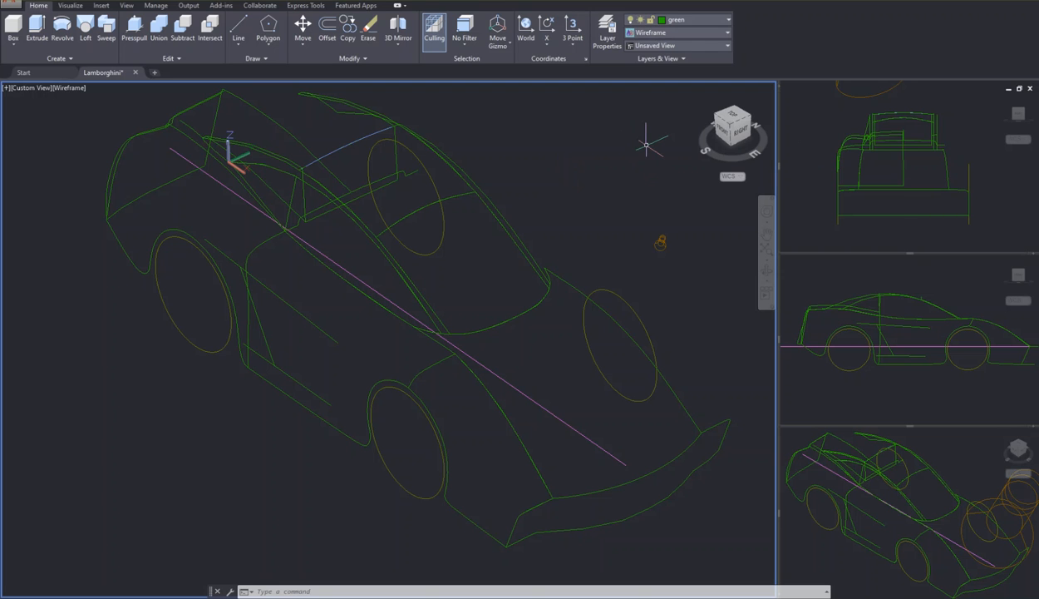
type("VPORTS")
key("Return")
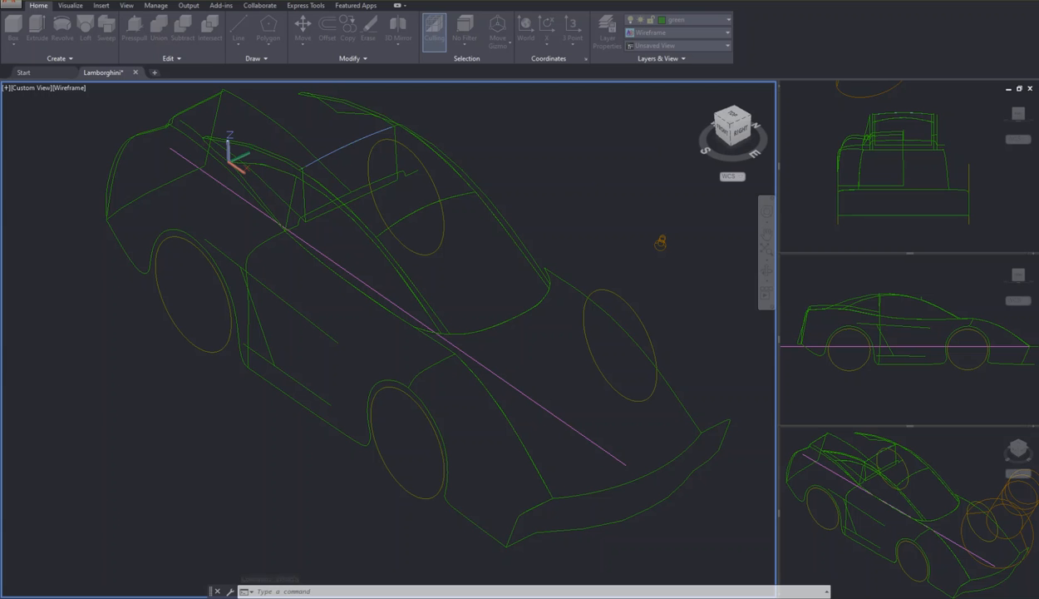
left_click_drag(1, 82, 347, 178)
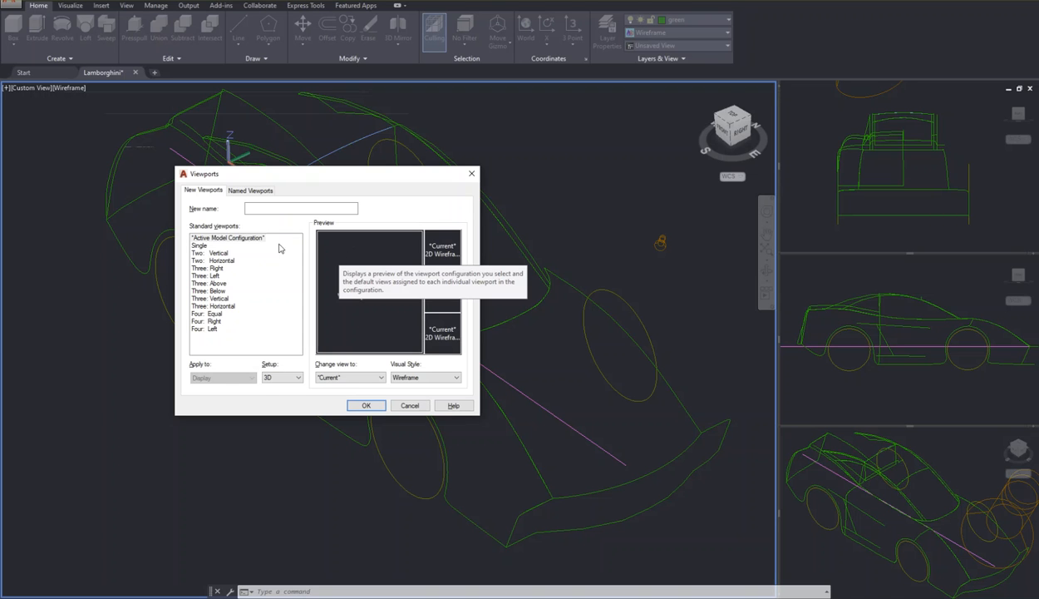
left_click(201, 246)
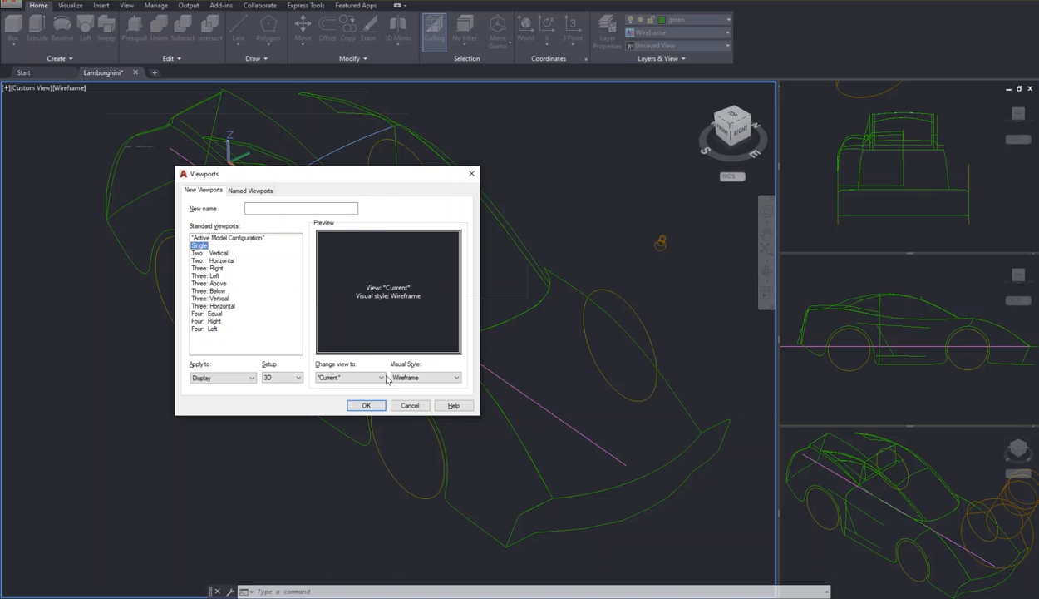
left_click(368, 405)
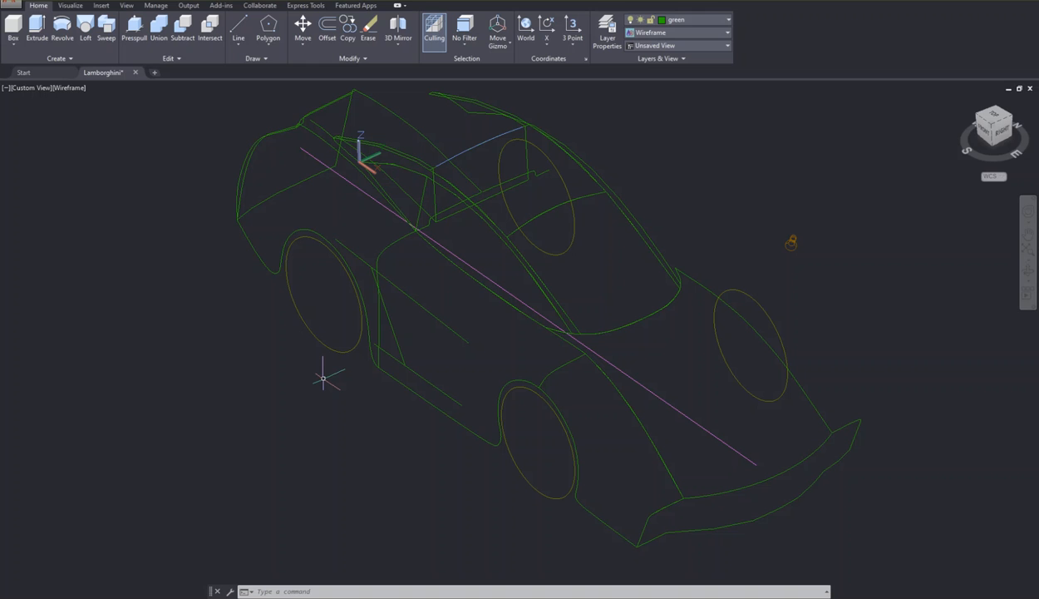
type("mesh")
key("Return")
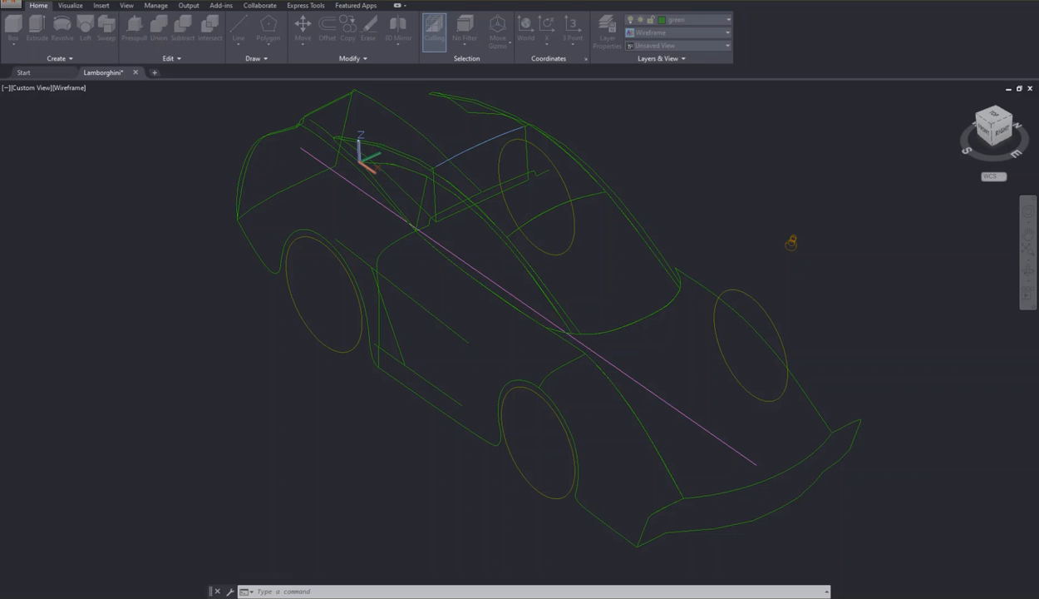
left_click(302, 443)
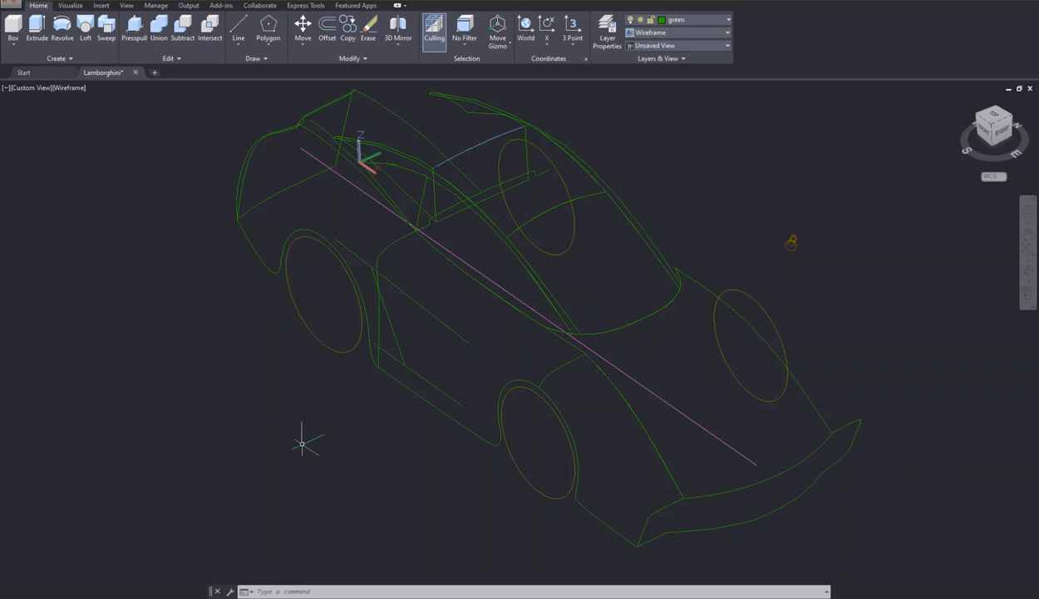
Make layer 0 the current layer
left_click(663, 23)
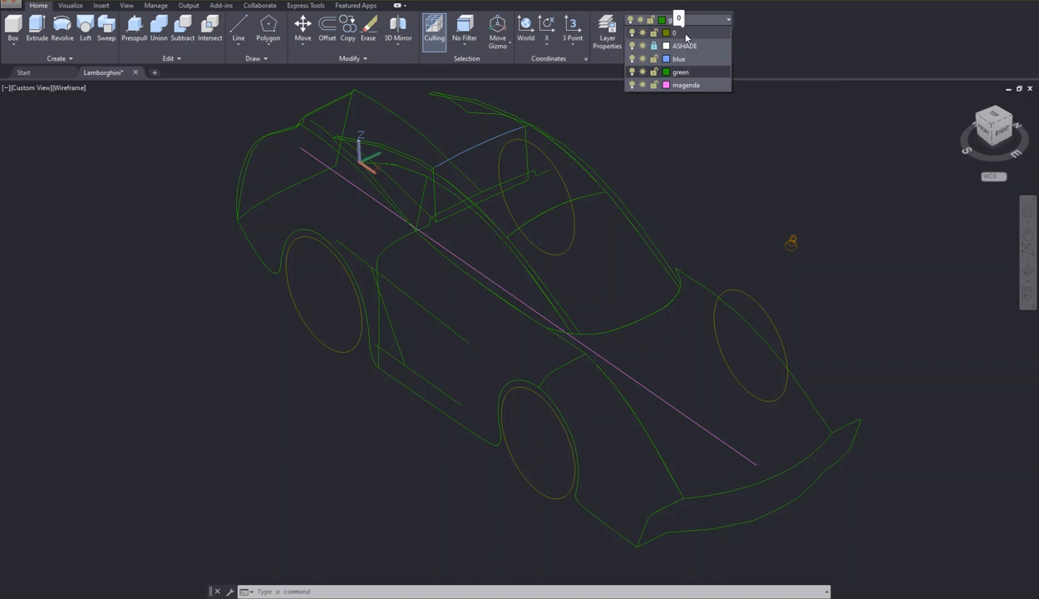
left_click(685, 36)
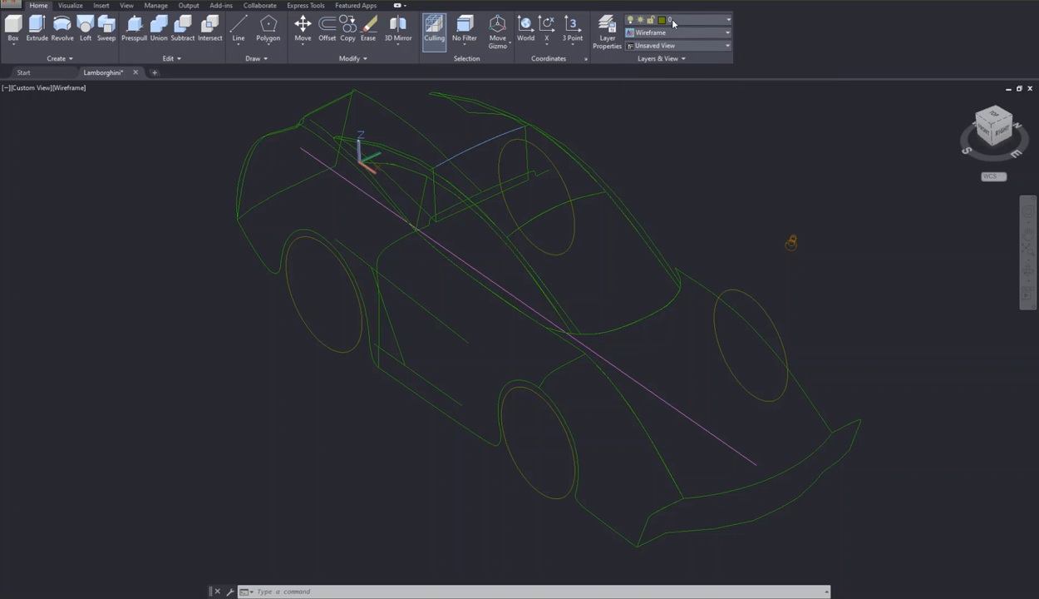
left_click(663, 21)
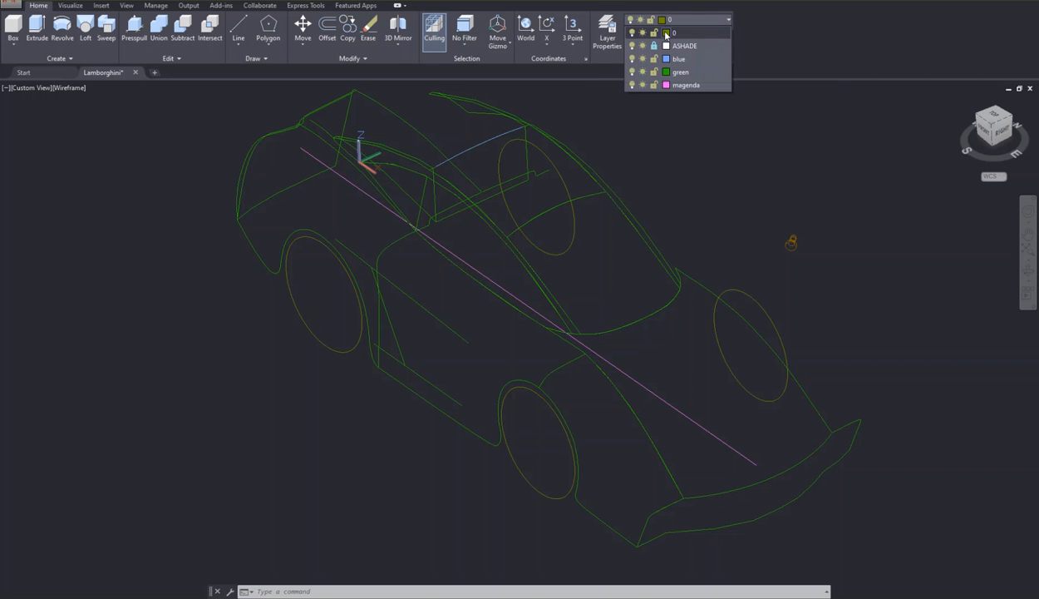
left_click(657, 32)
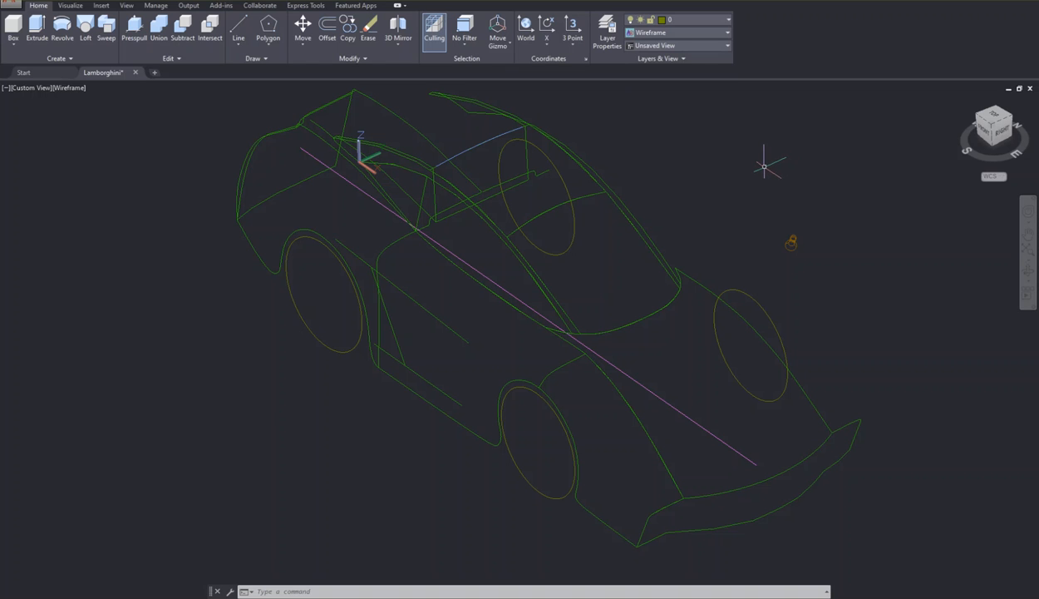
type("l")
key("Return")
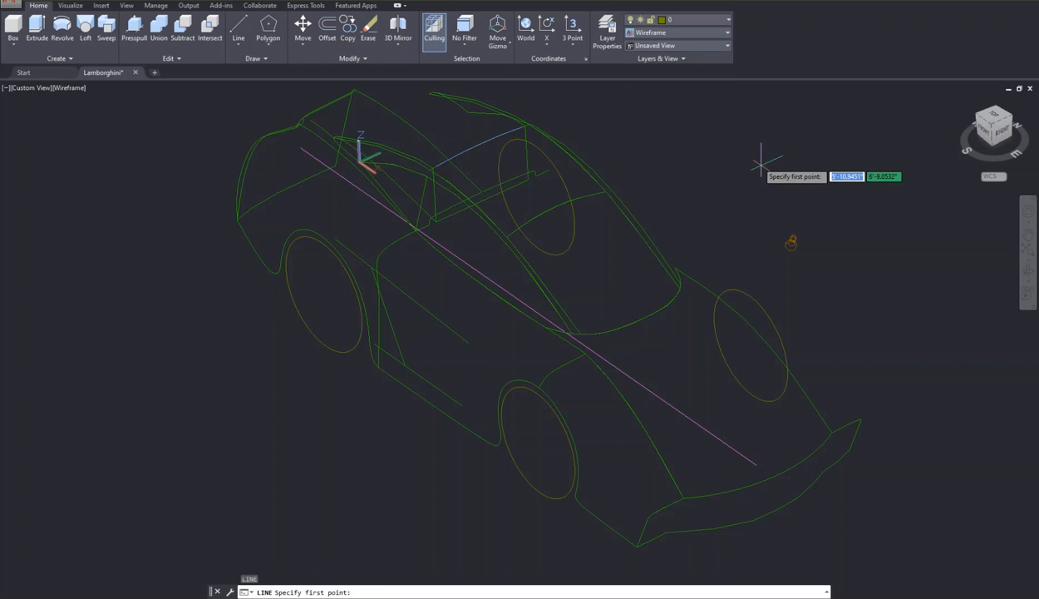
left_click(739, 161)
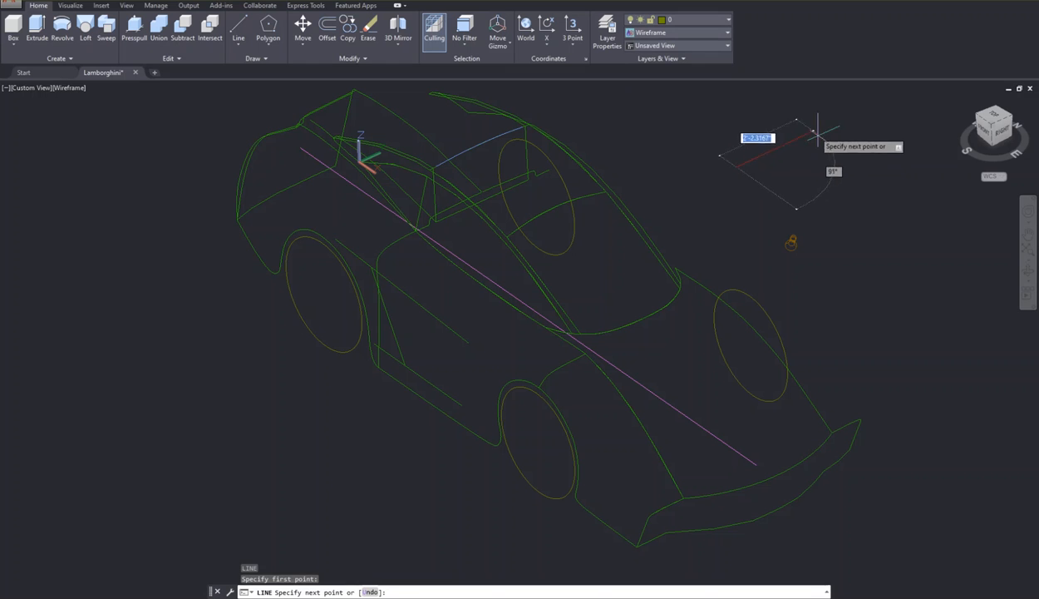
key("Escape")
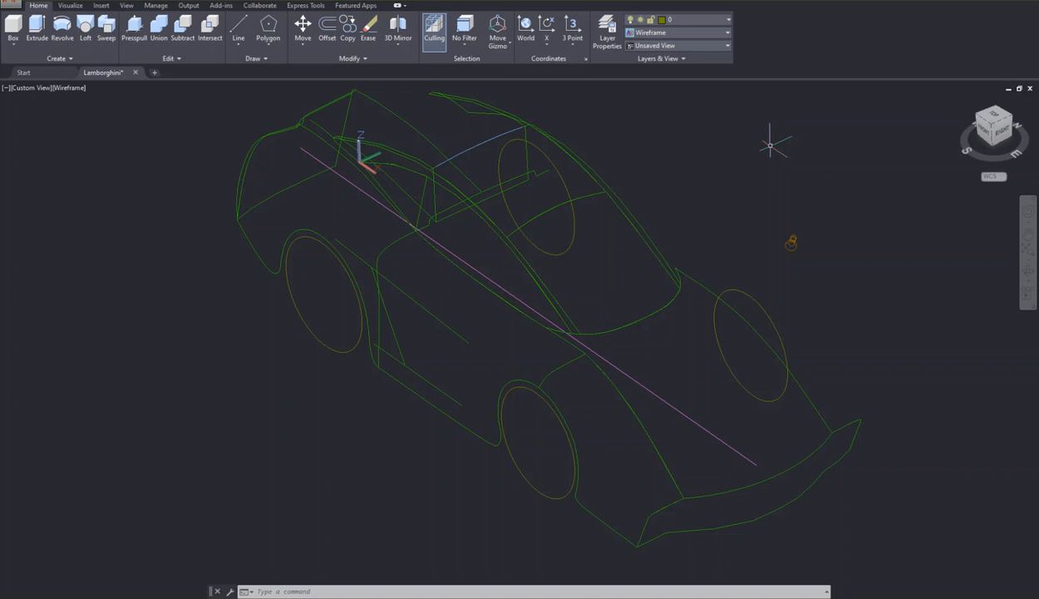
Create an EDGESURF mesh over the front fender from its hood-side curve, front bumper edge, wheel-arch edge and short upper rear curve
type("edge")
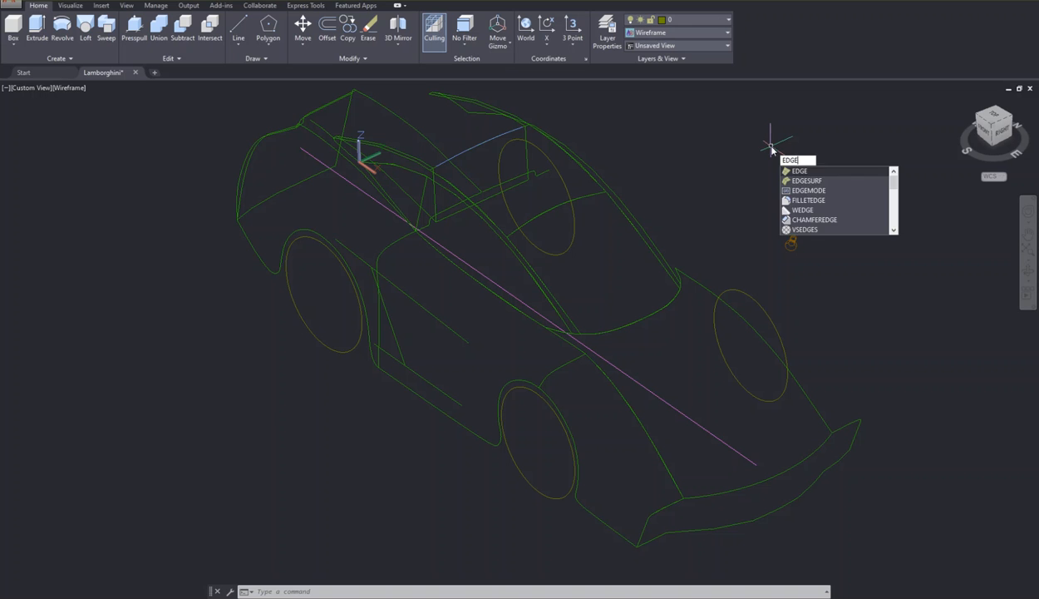
type("surf")
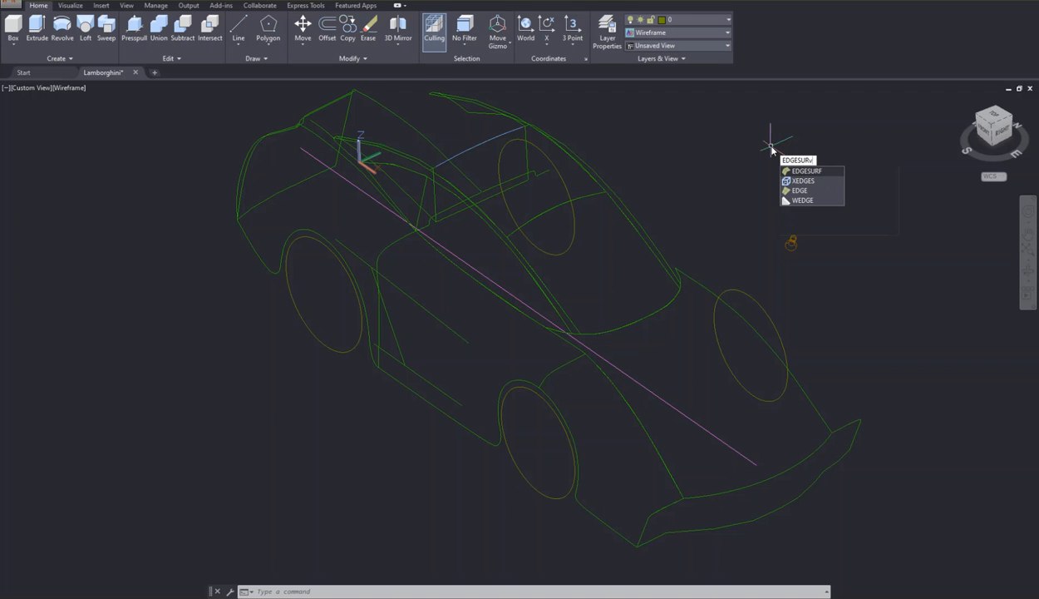
type("F")
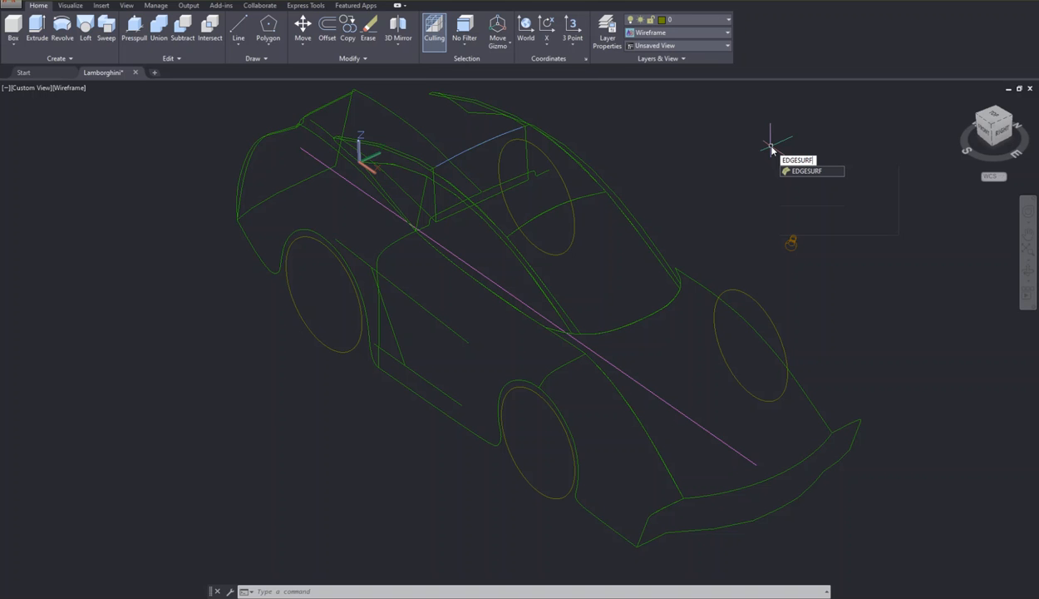
key("Return")
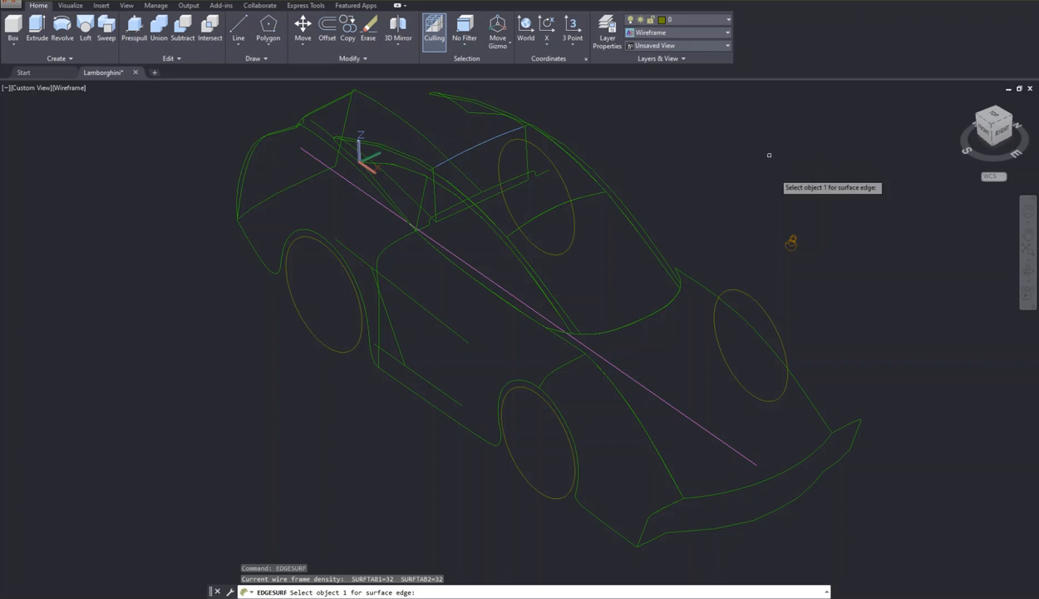
left_click(663, 460)
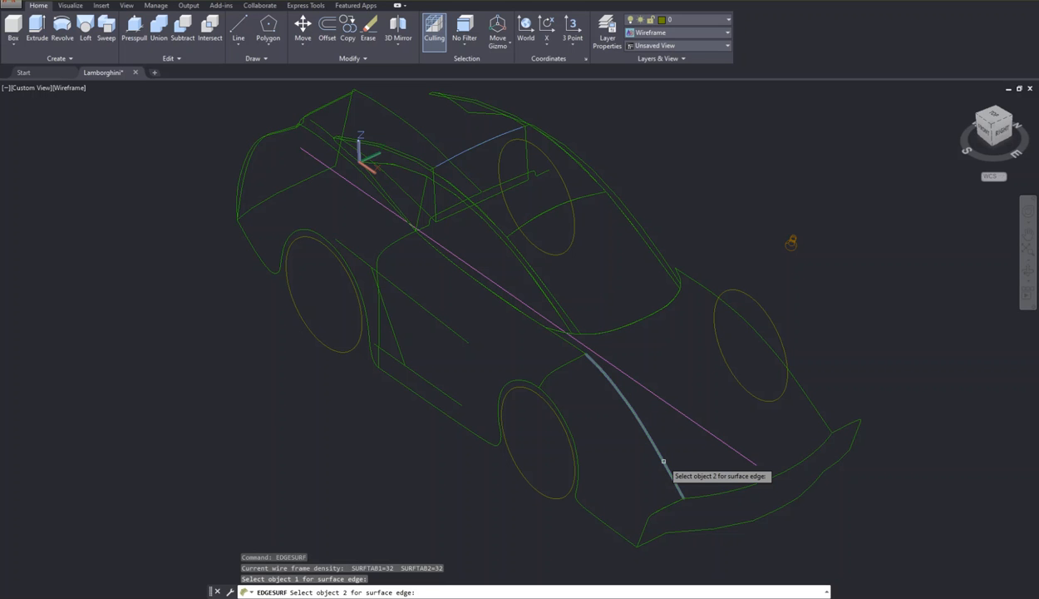
left_click(661, 506)
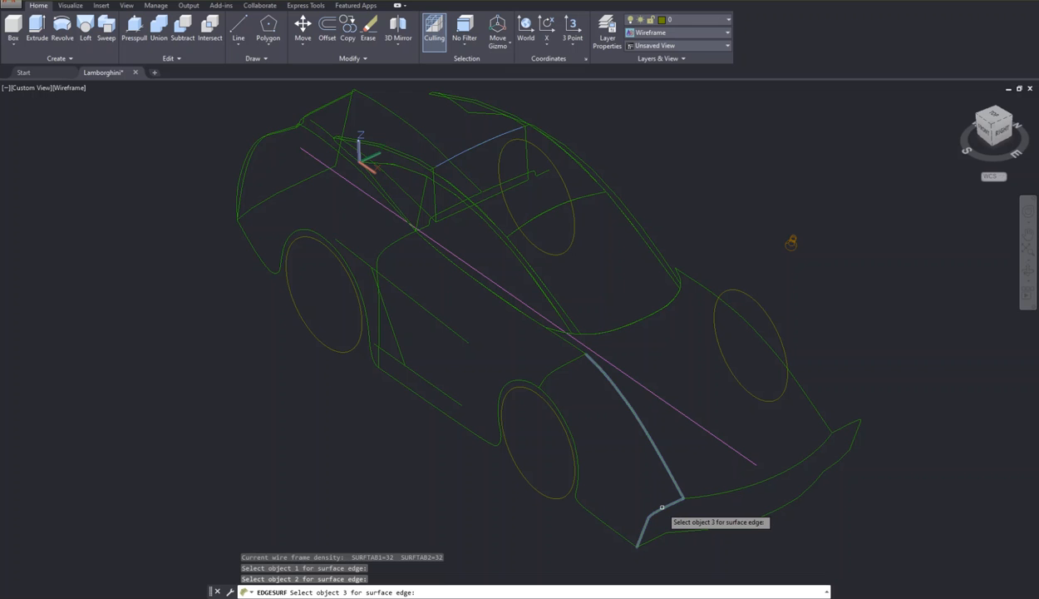
left_click(607, 526)
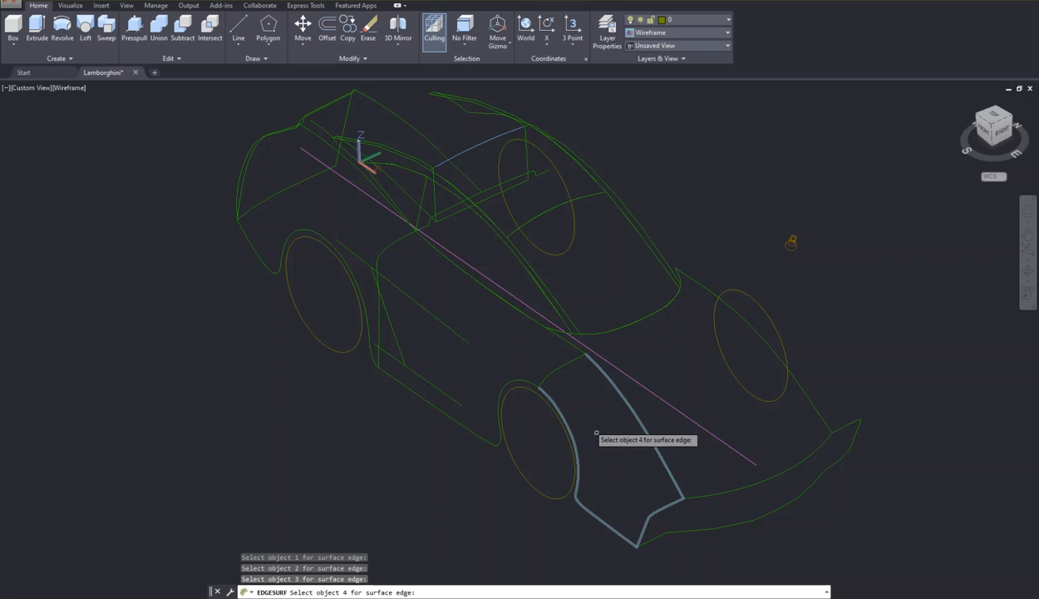
left_click(552, 371)
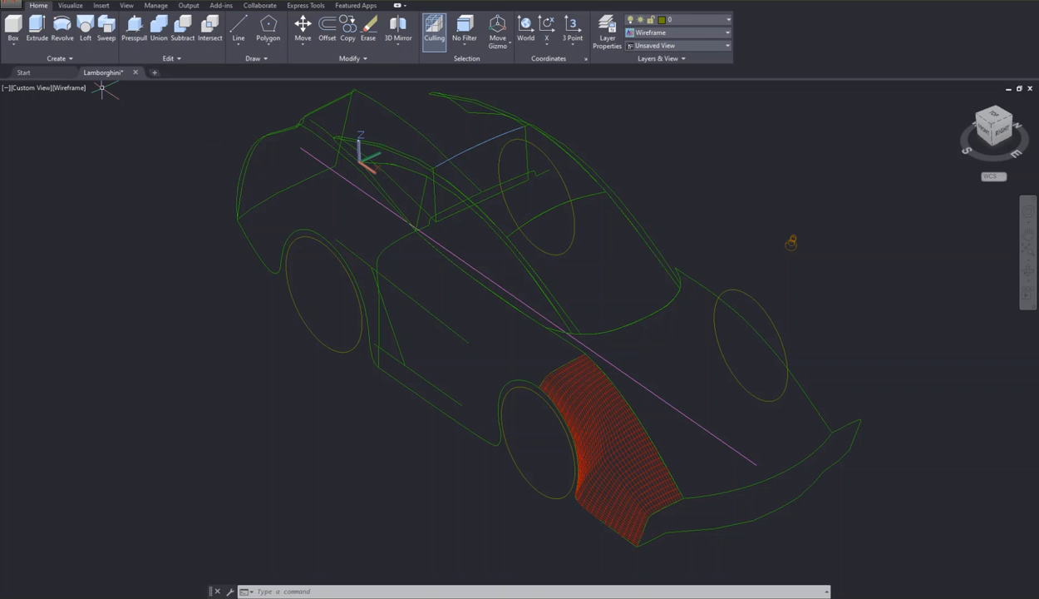
Save the drawing as a new file named EgeLamborghini
left_click(10, 3)
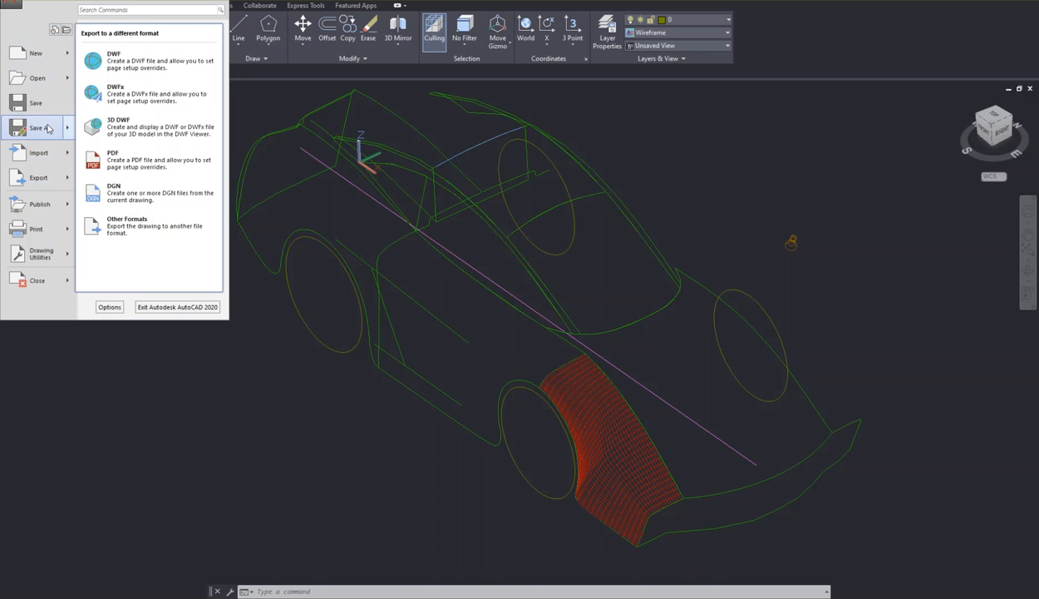
left_click(55, 133)
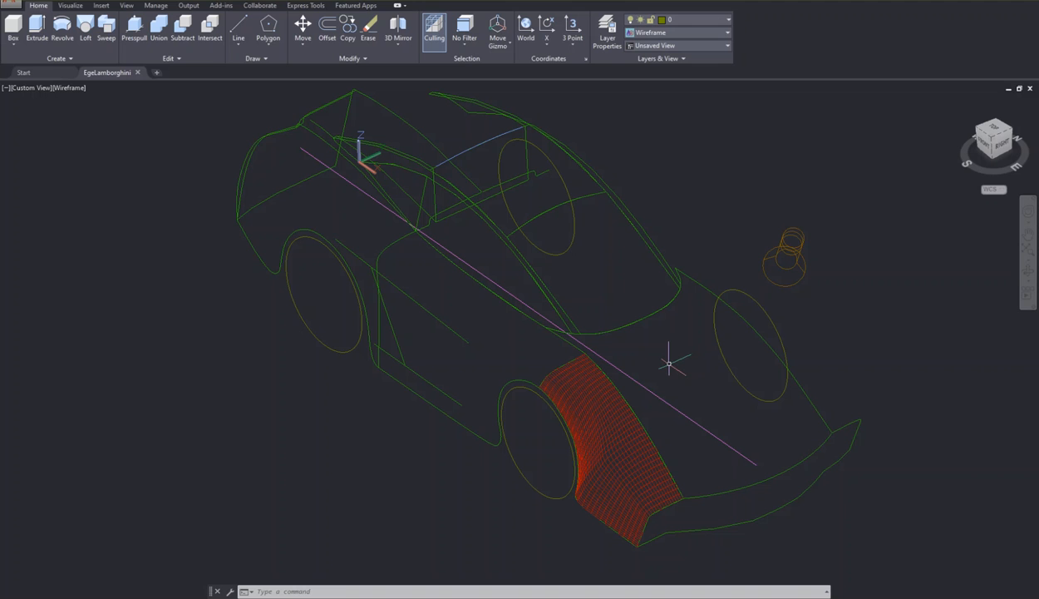
Render the current view, inspect the fender surface in the render window at 400% zoom, and close the render
type("render")
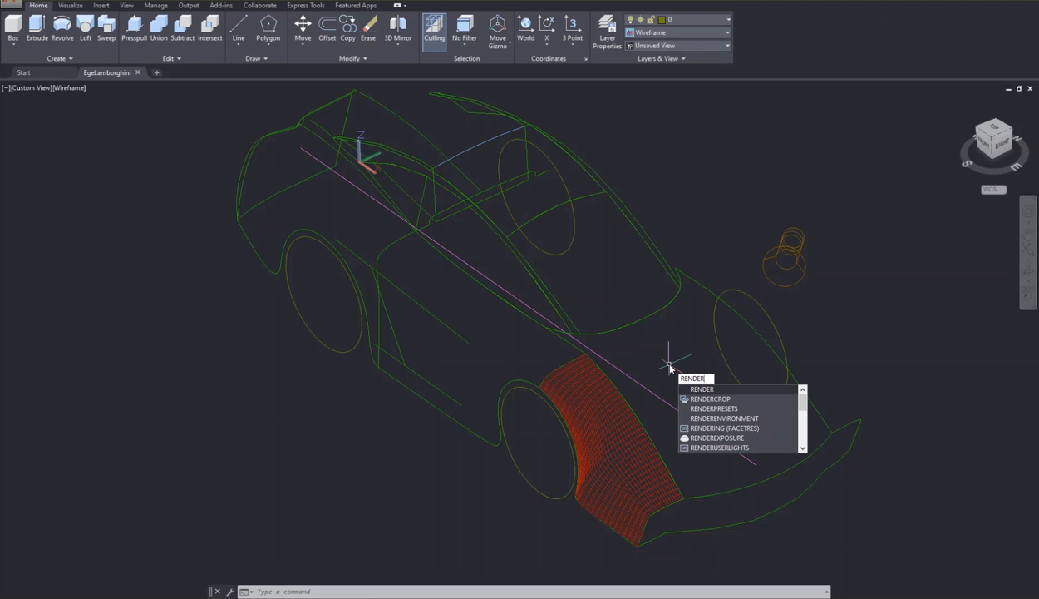
key("Return")
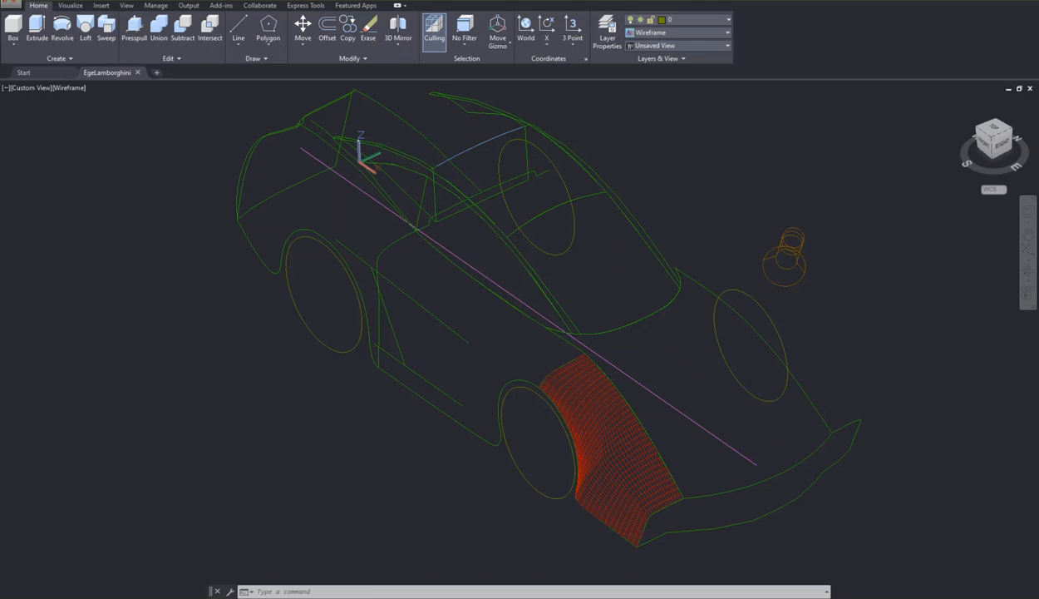
key("ctrl+shift+s")
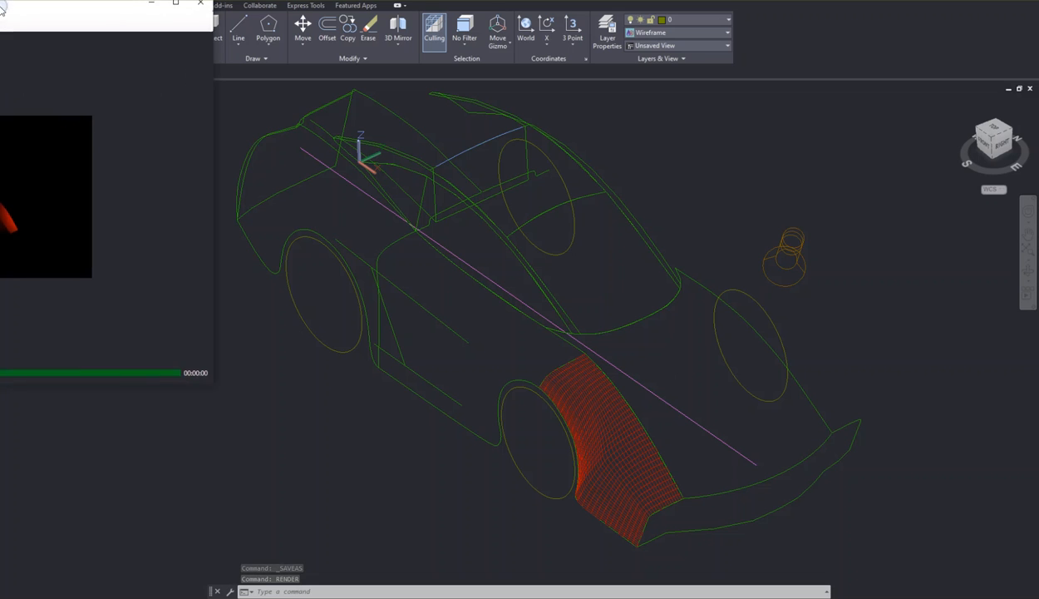
left_click_drag(1, 130, 346, 132)
scroll(381, 320, "up", 2)
scroll(338, 340, "up", 1)
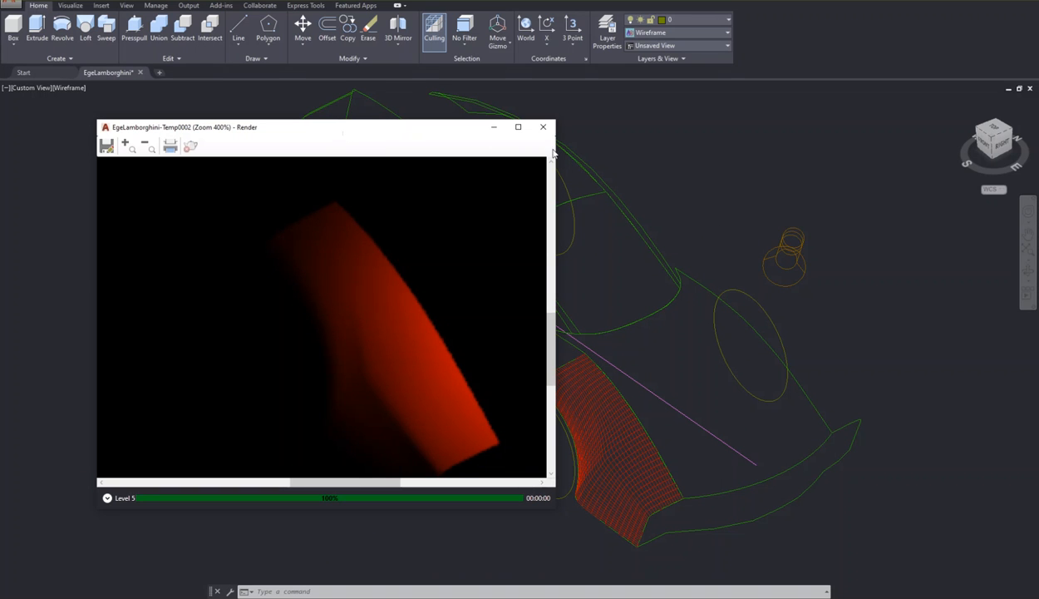
left_click(543, 127)
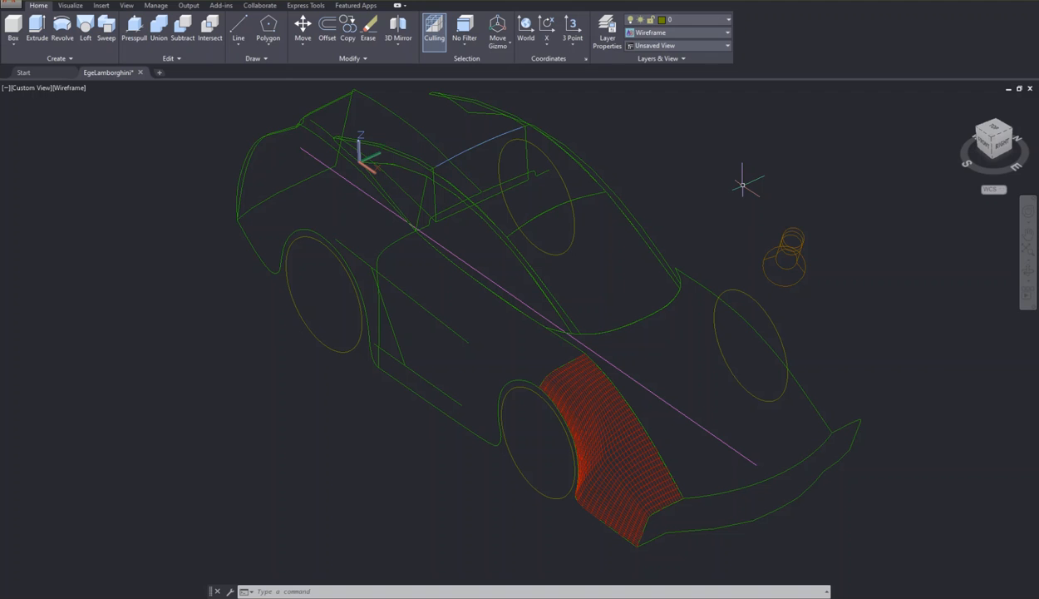
Thicken the front fender mesh by 0.25, converting it to smooth 3D solids or surfaces
type("THIC")
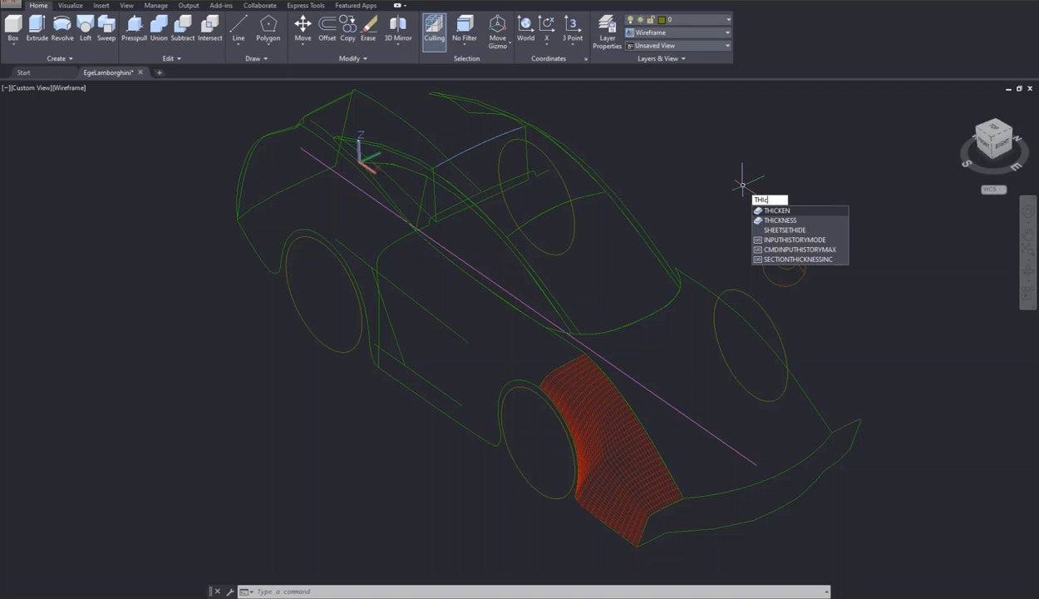
type("KEN")
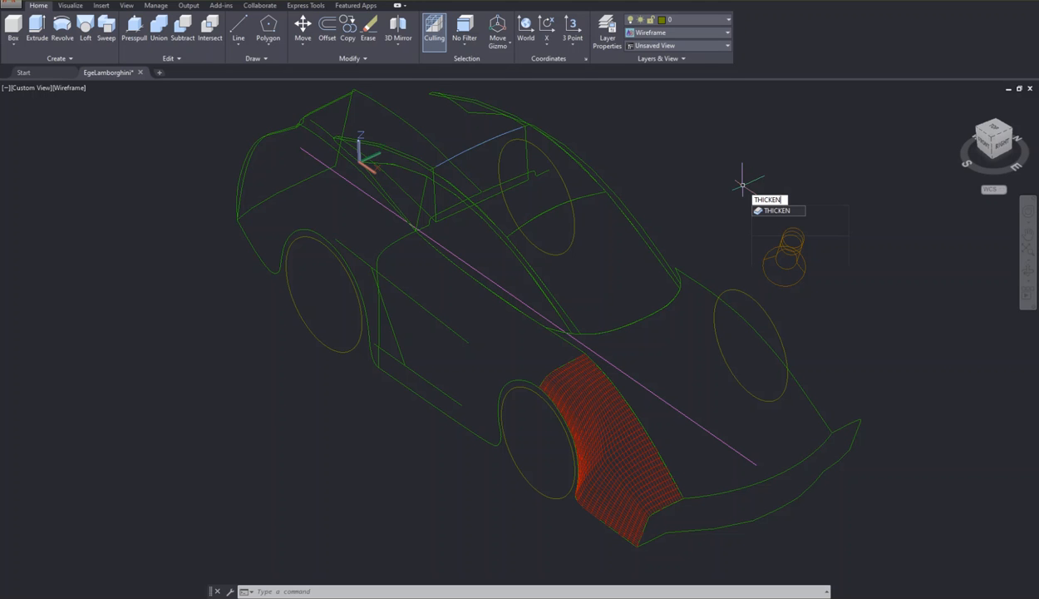
key("Return")
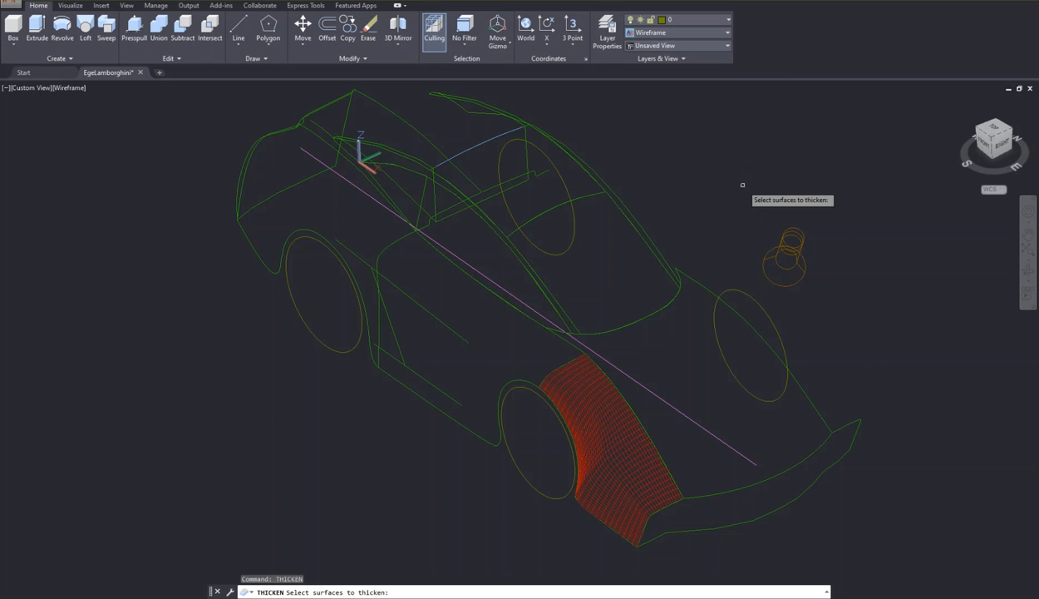
left_click(599, 390)
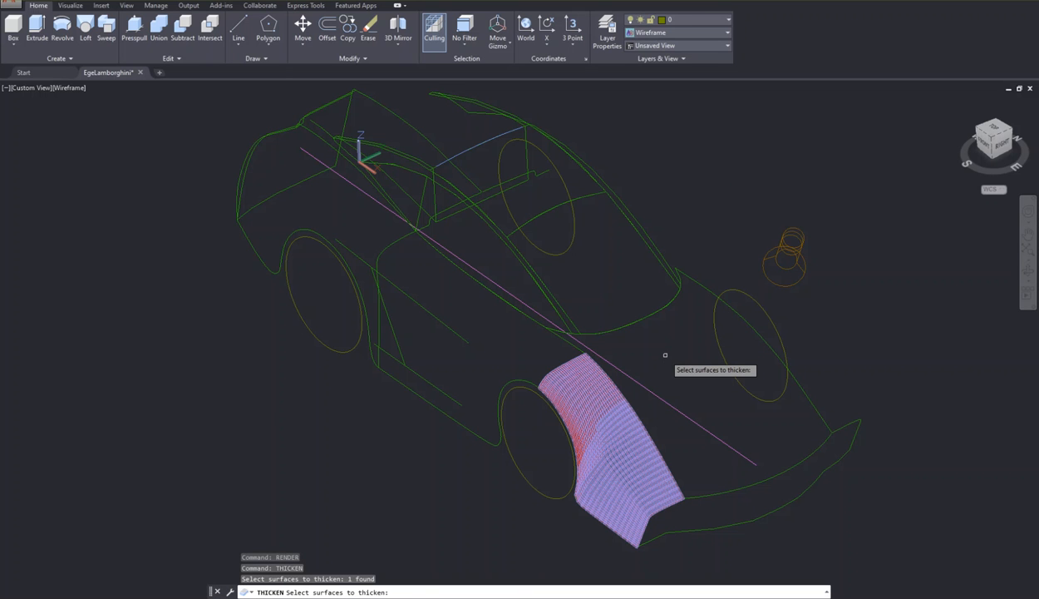
key("Return")
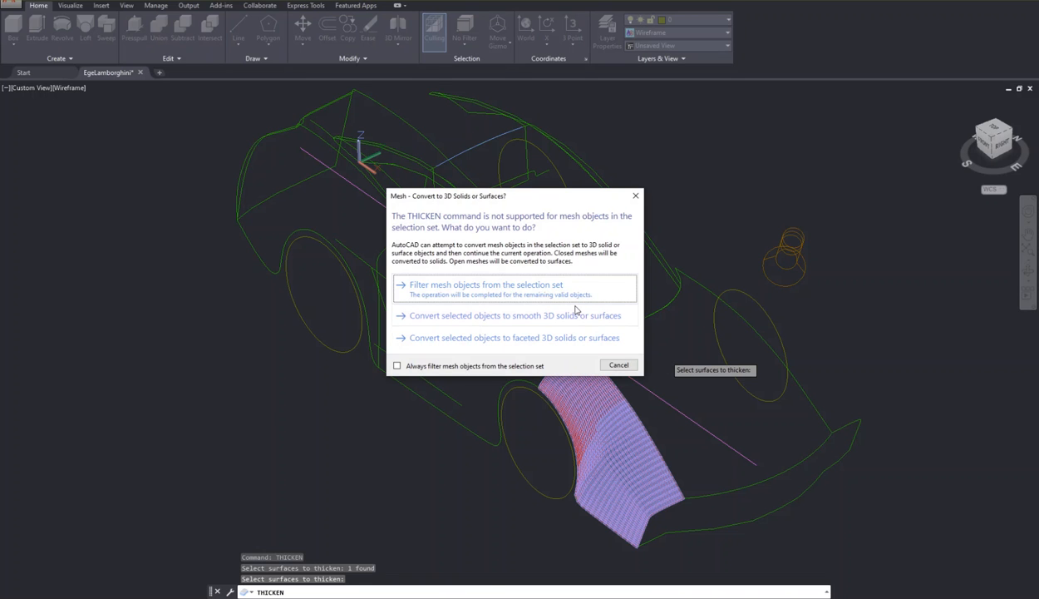
left_click(500, 321)
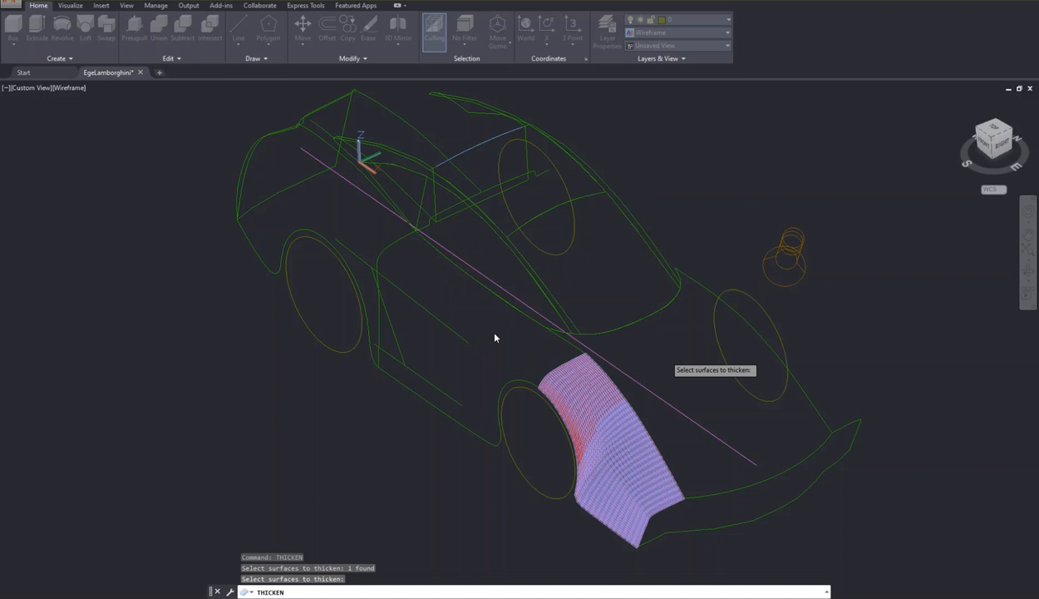
key("Return")
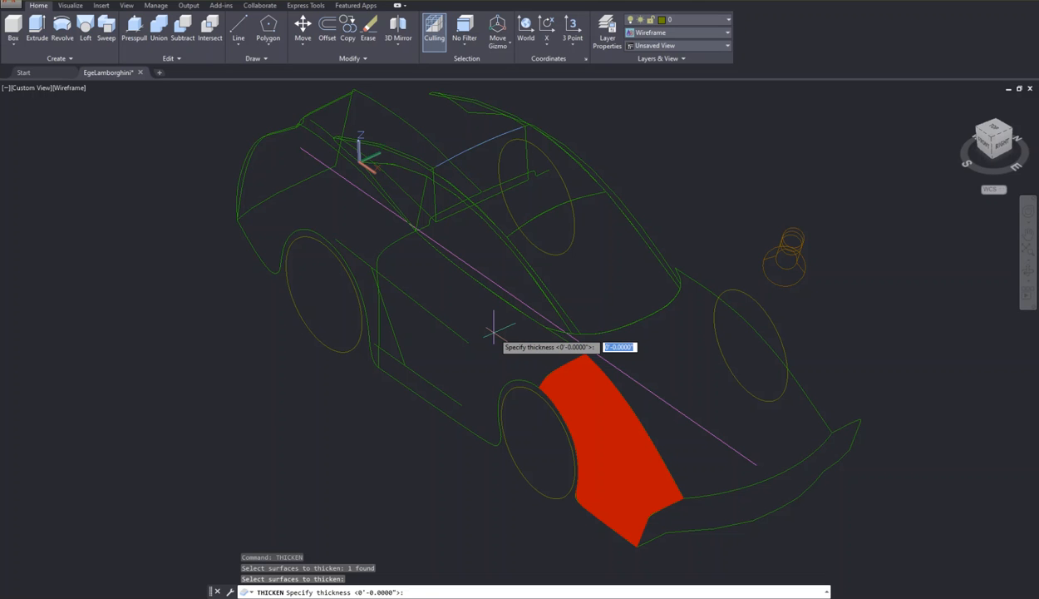
type("0.25")
key("Return")
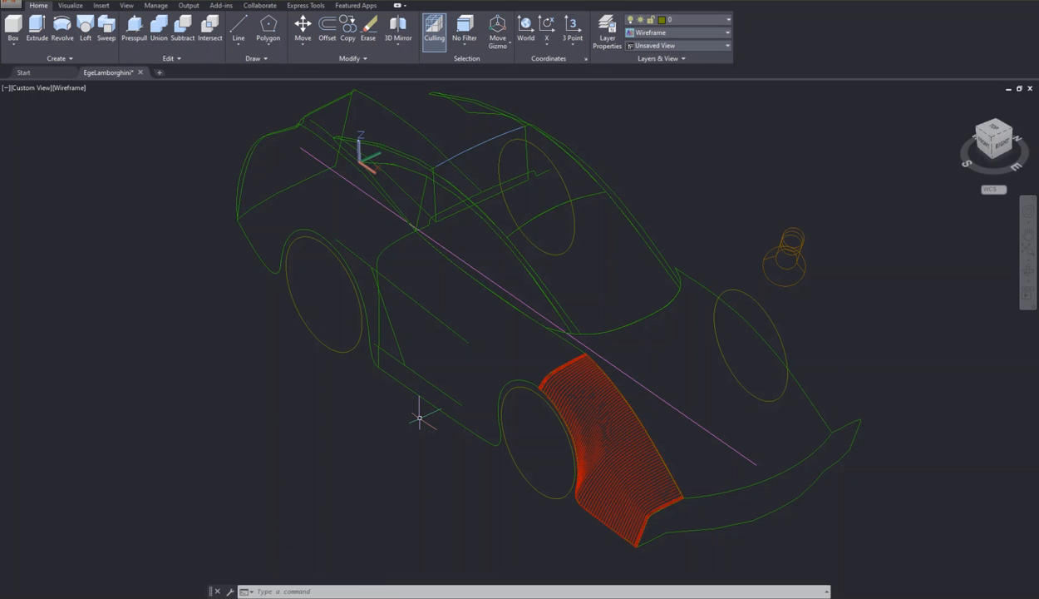
Render the current view, inspect the thickened fender at up to 400% zoom, and close the render
type("RENDER")
key("Return")
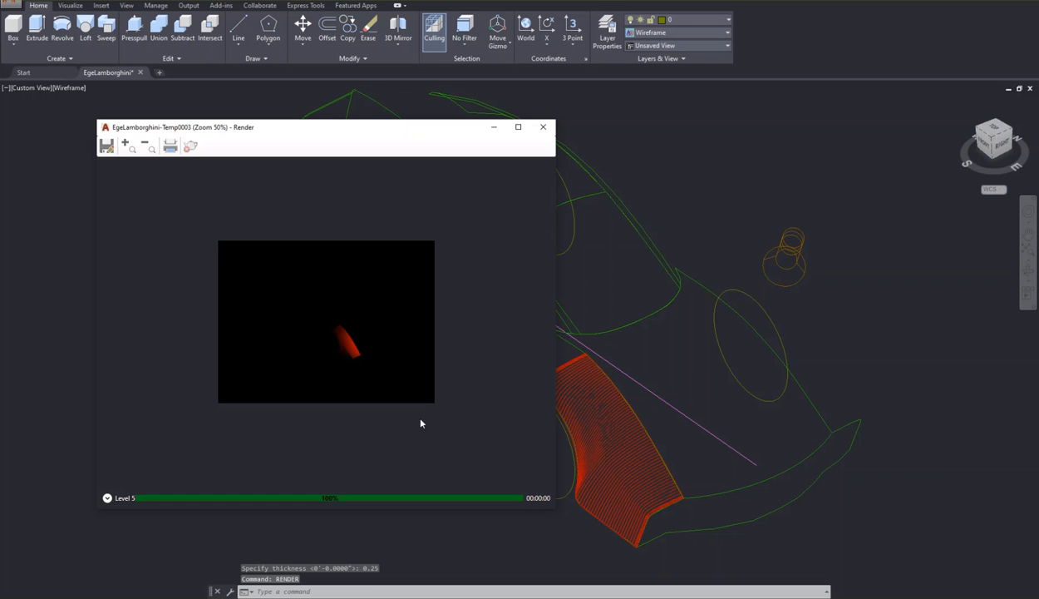
scroll(336, 349, "up", 3)
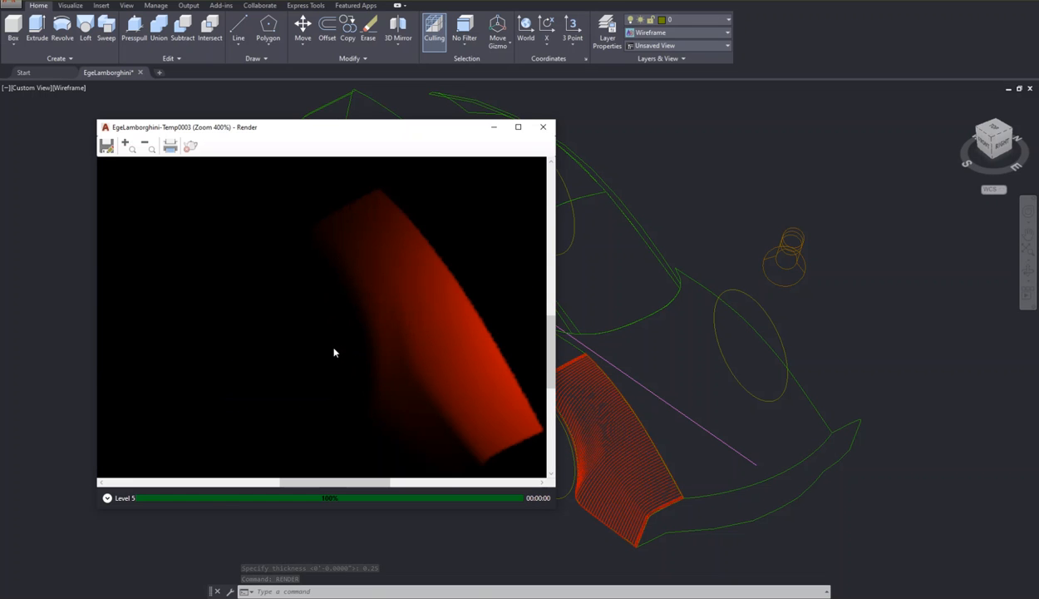
scroll(364, 353, "down", 2)
scroll(359, 350, "up", 3)
scroll(356, 349, "down", 2)
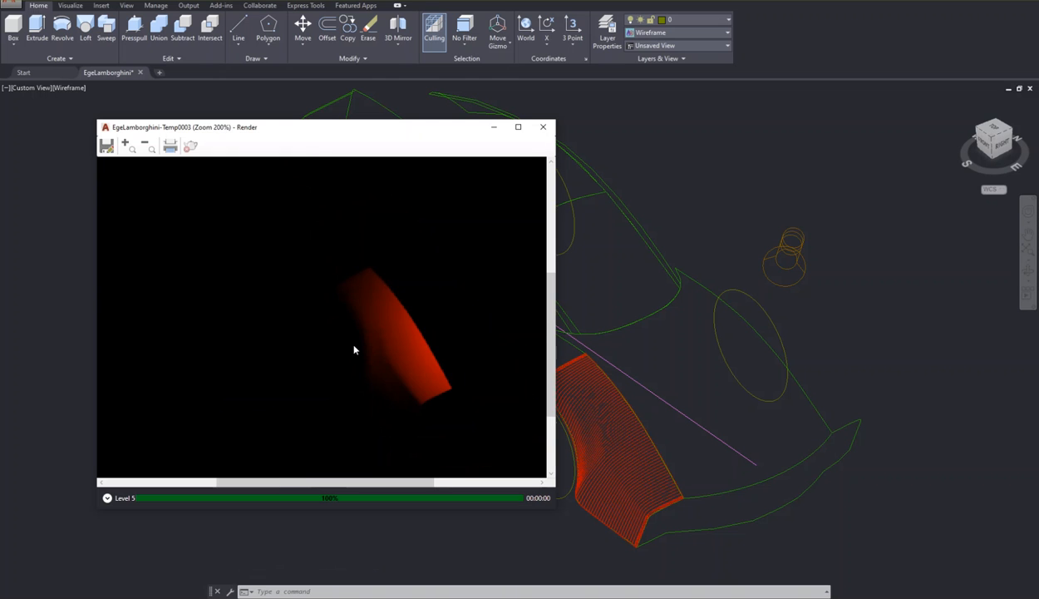
left_click(542, 126)
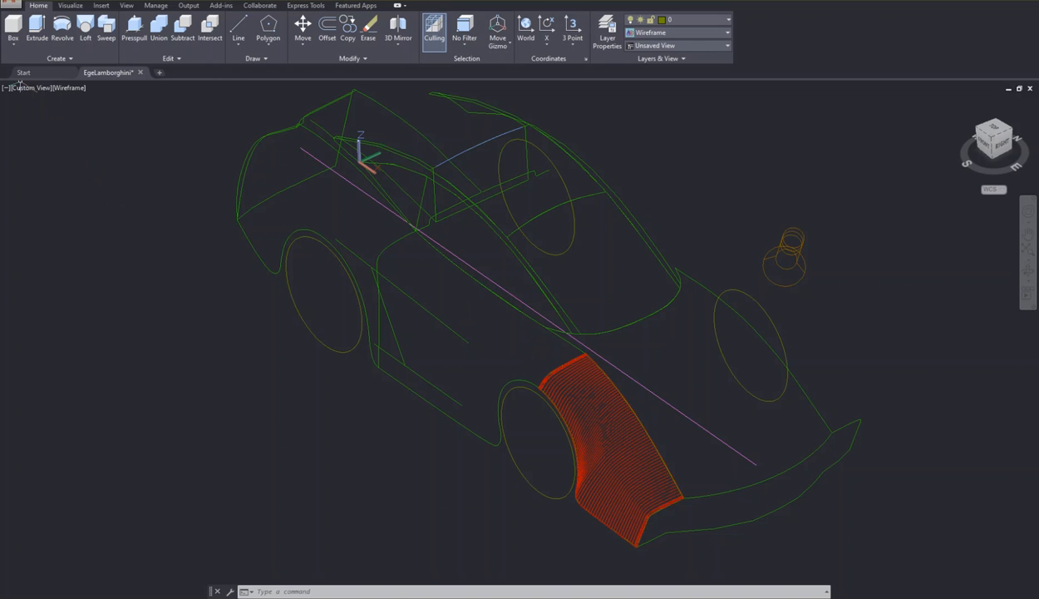
Save the drawing
left_click(10, 4)
left_click(25, 125)
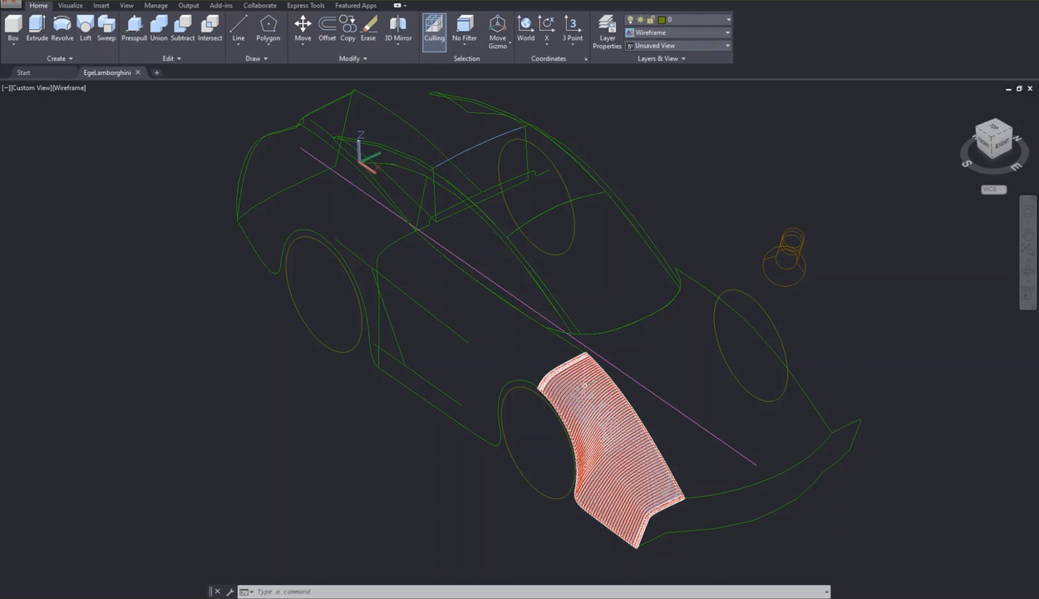
Assign the front fender solid to the blue layer through its quick properties
left_click(581, 386)
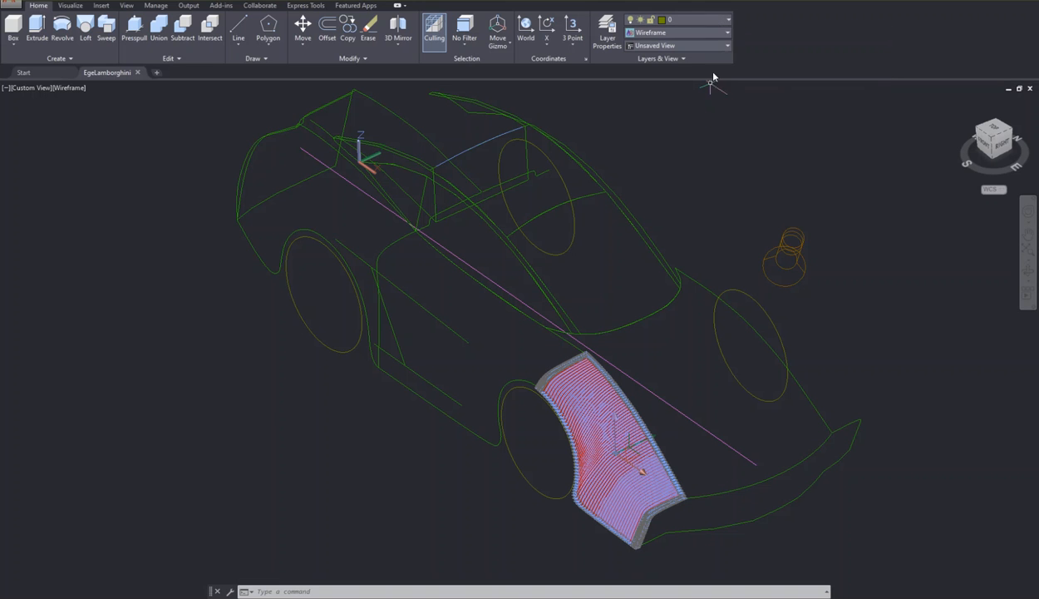
right_click(582, 389)
left_click(603, 385)
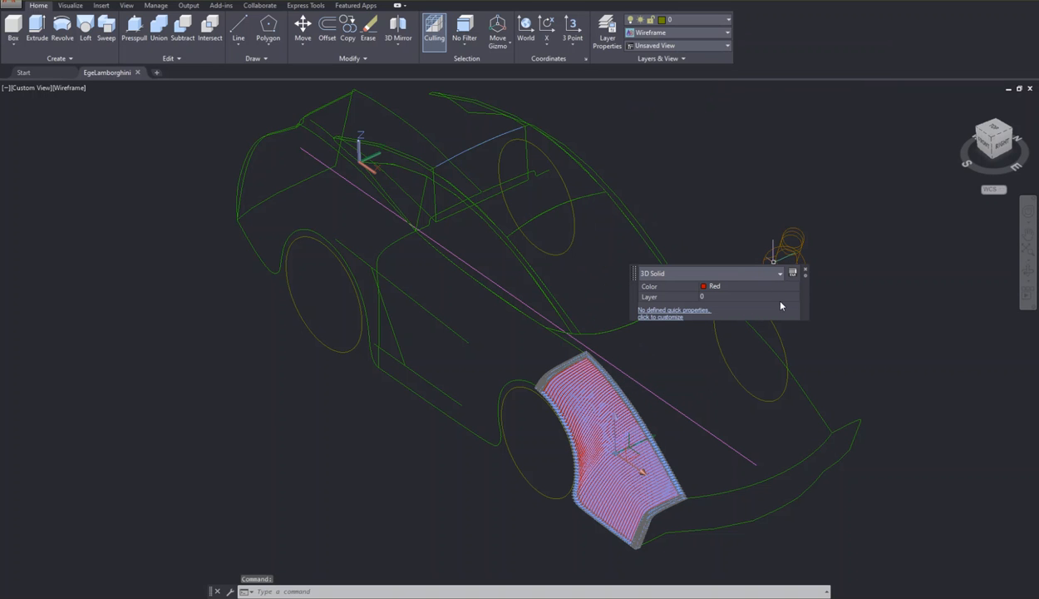
left_click(781, 275)
left_click(779, 274)
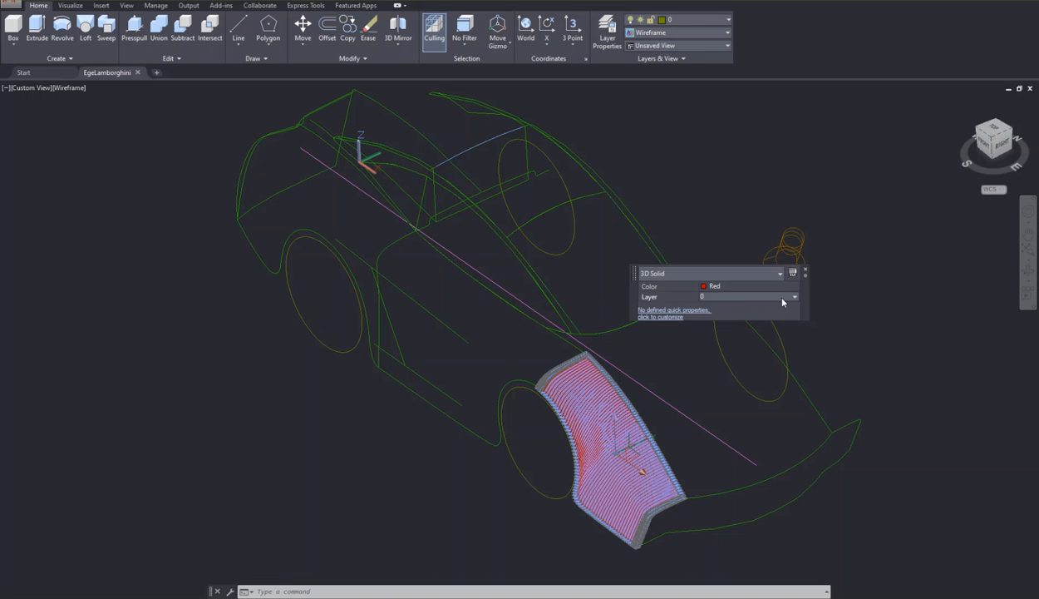
left_click(789, 298)
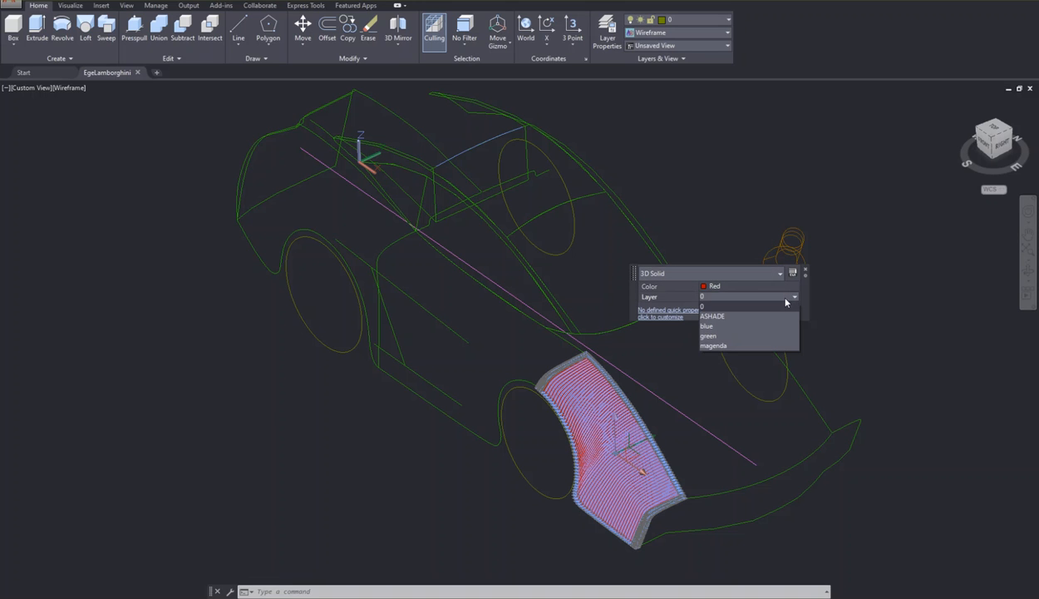
left_click(721, 328)
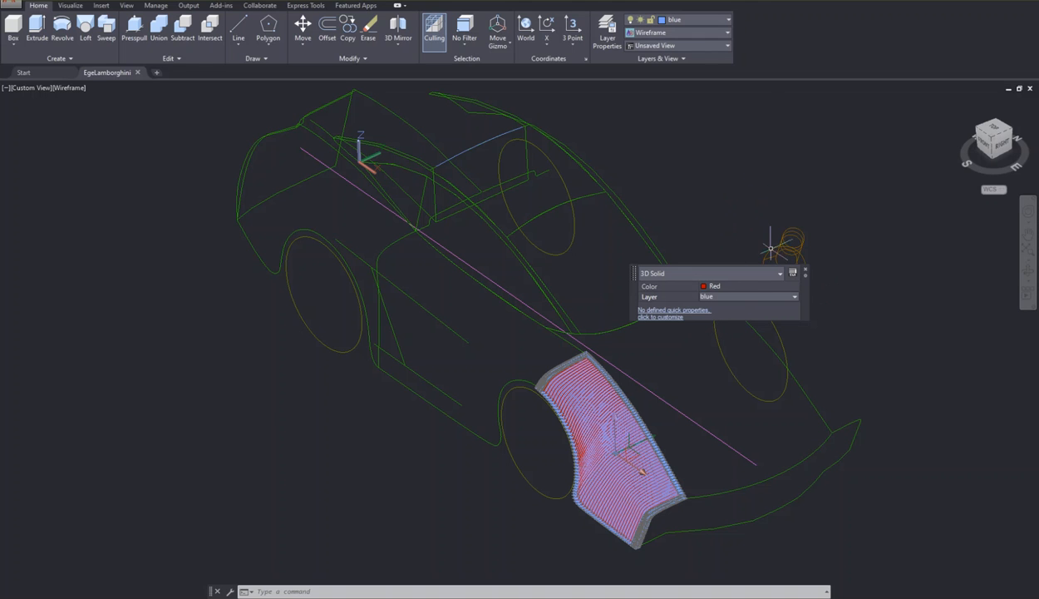
Freeze the blue layer to hide the fender solid, keeping layer 0 current
left_click(724, 21)
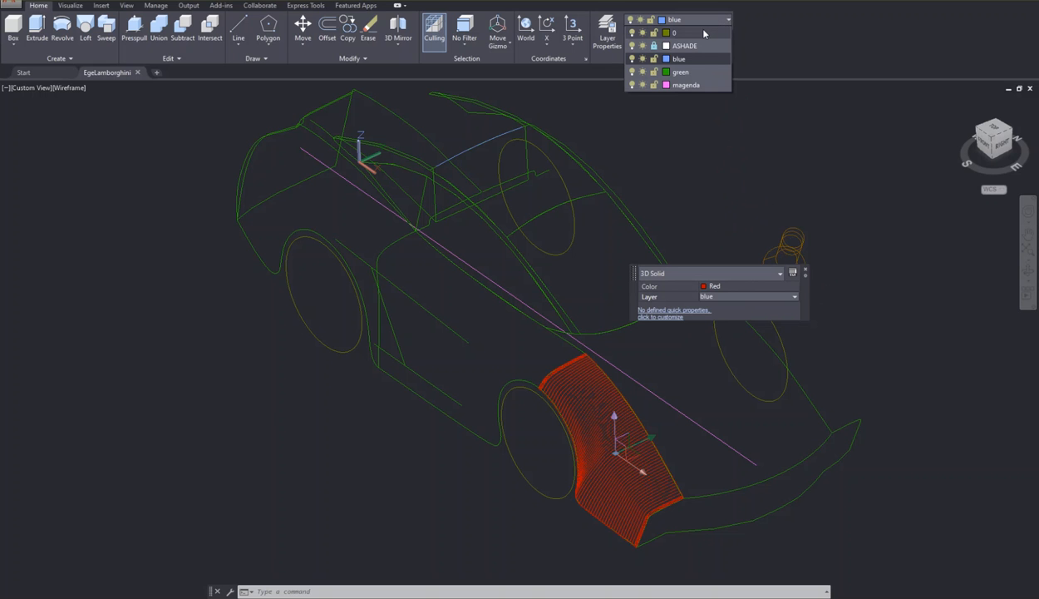
left_click(643, 59)
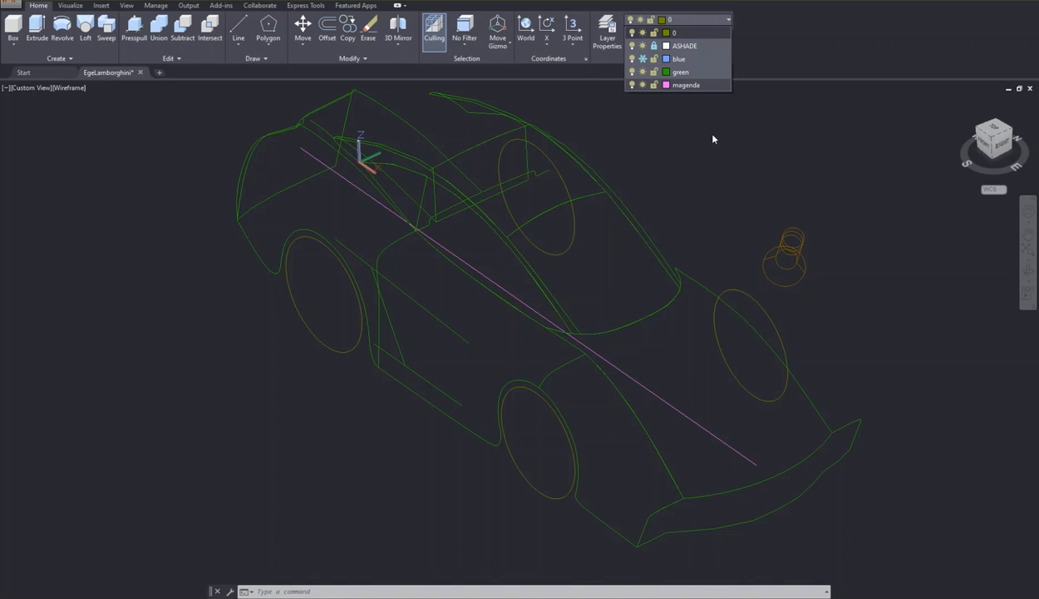
left_click(698, 34)
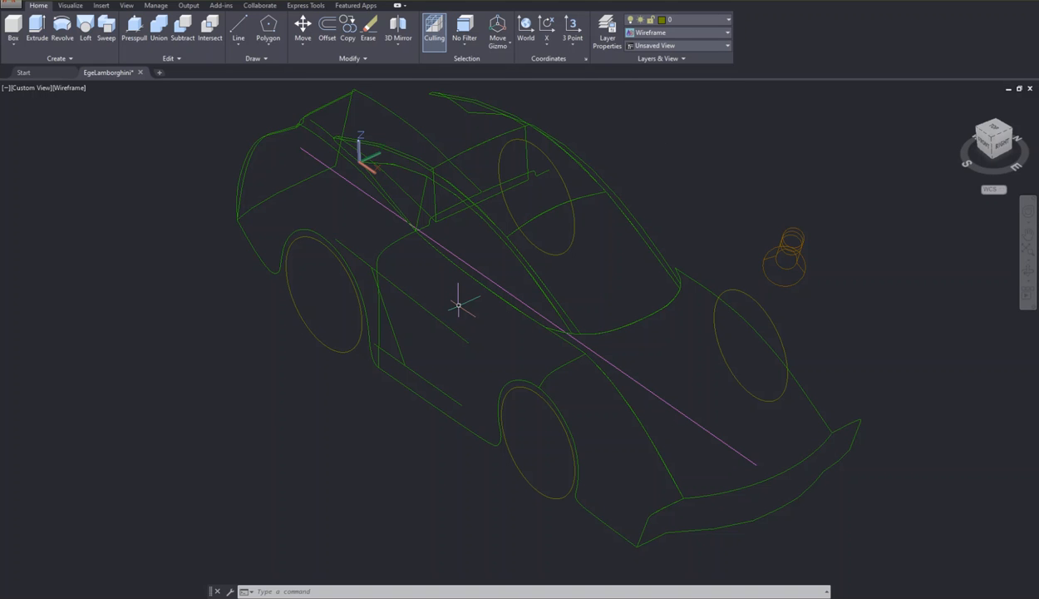
type("ED")
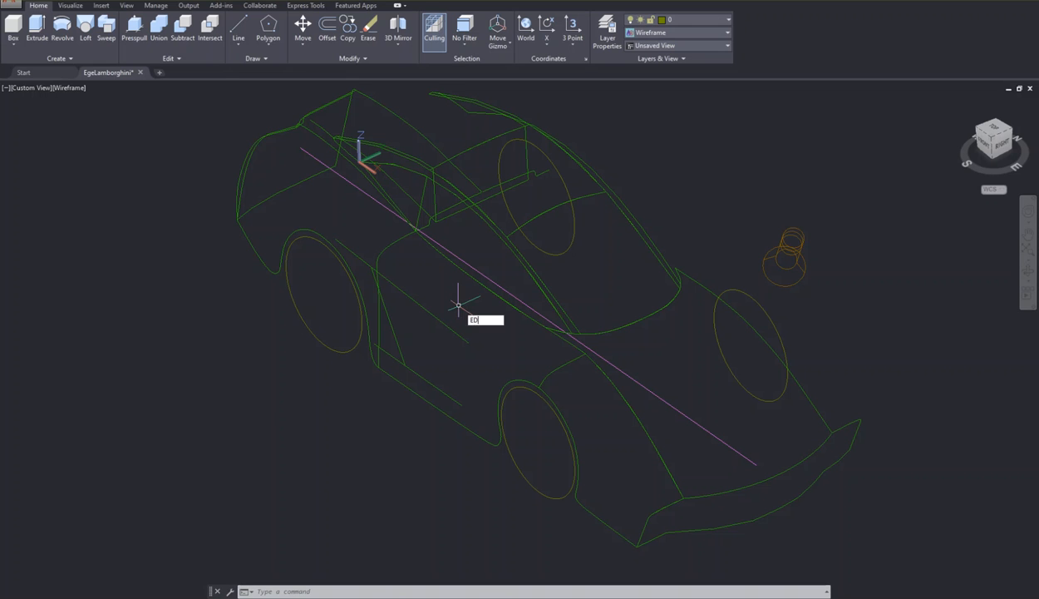
type("GESURF")
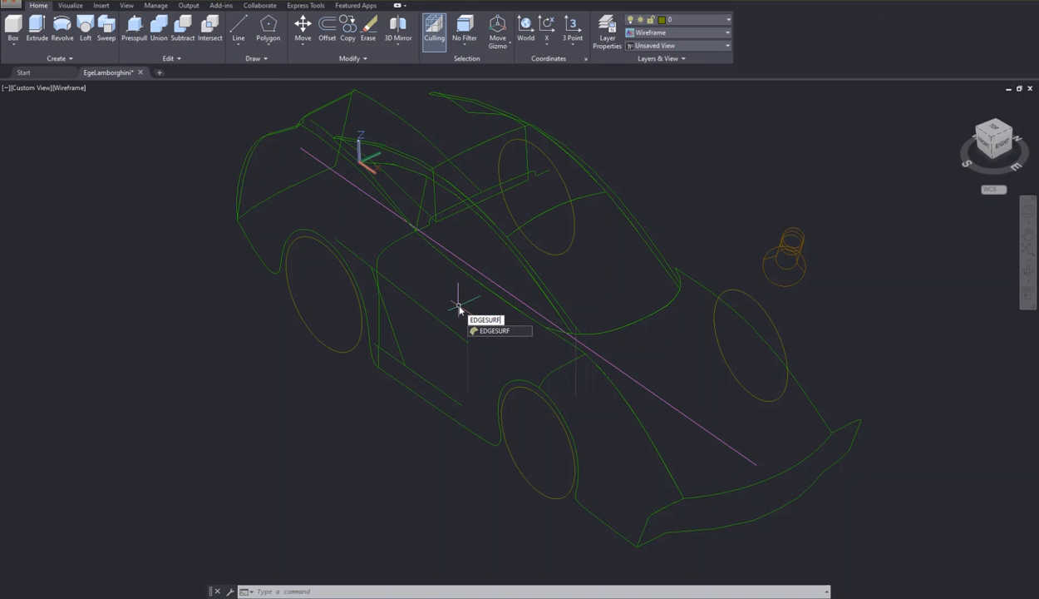
key("Return")
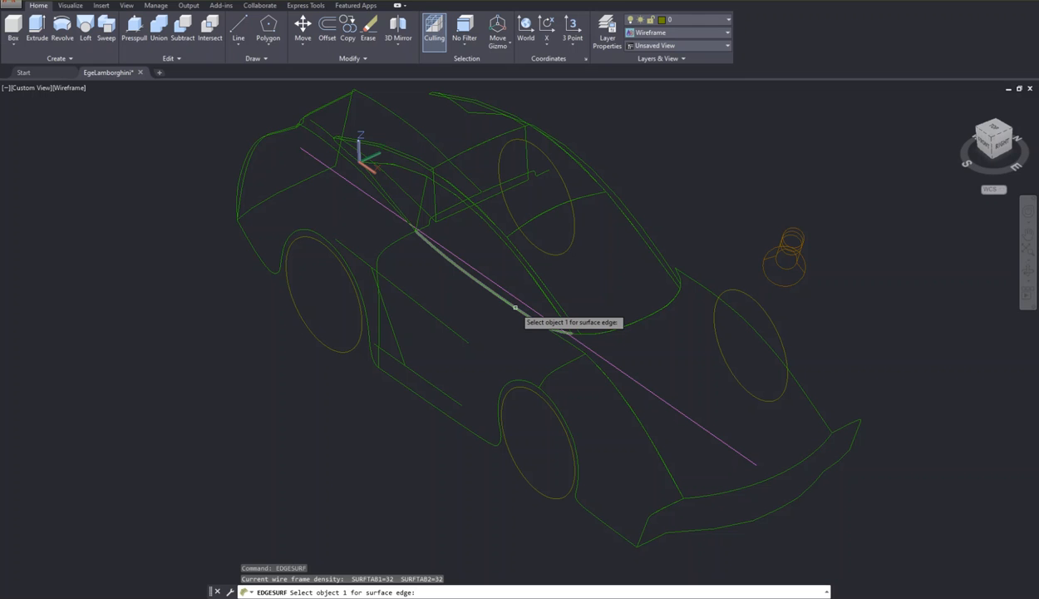
left_click(562, 339)
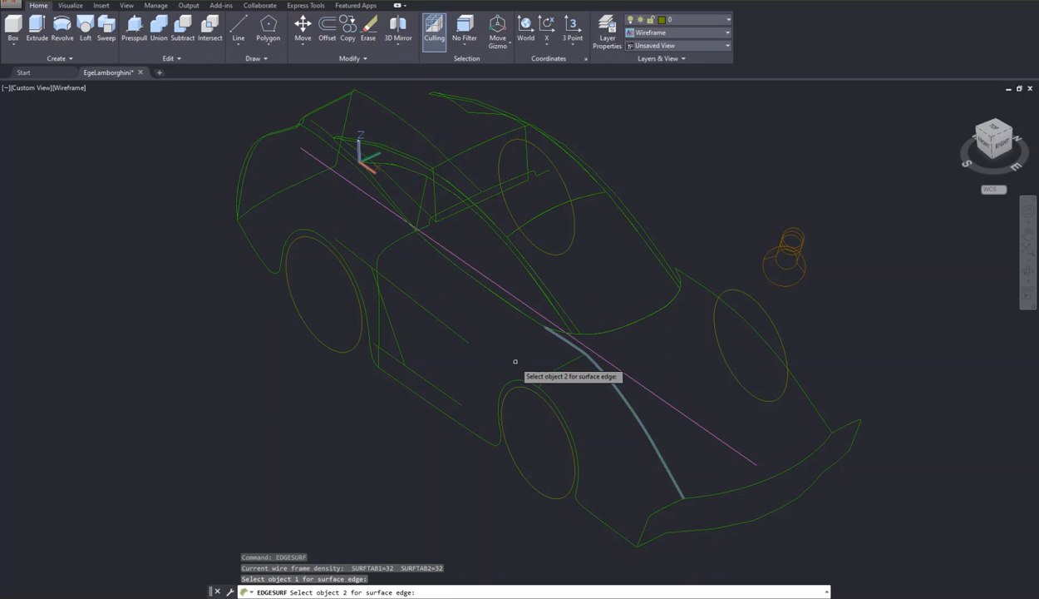
key("Escape")
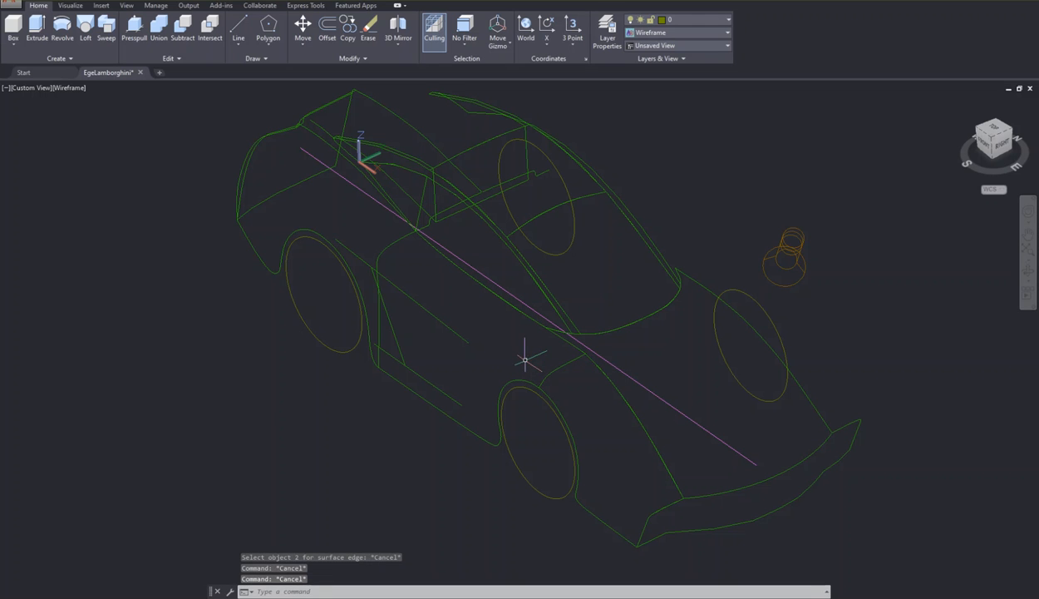
key("Return")
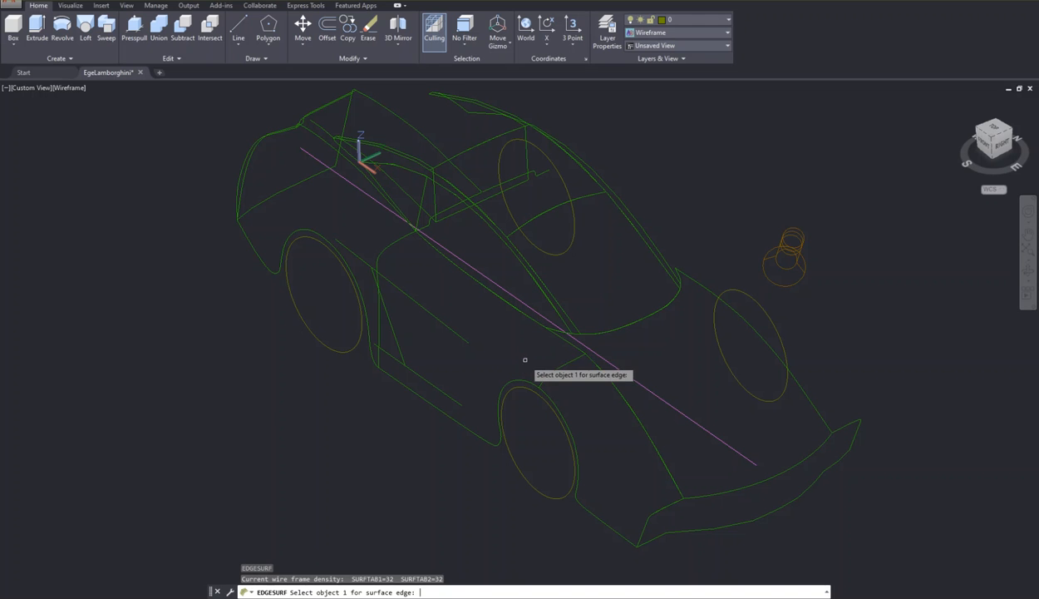
left_click(576, 347)
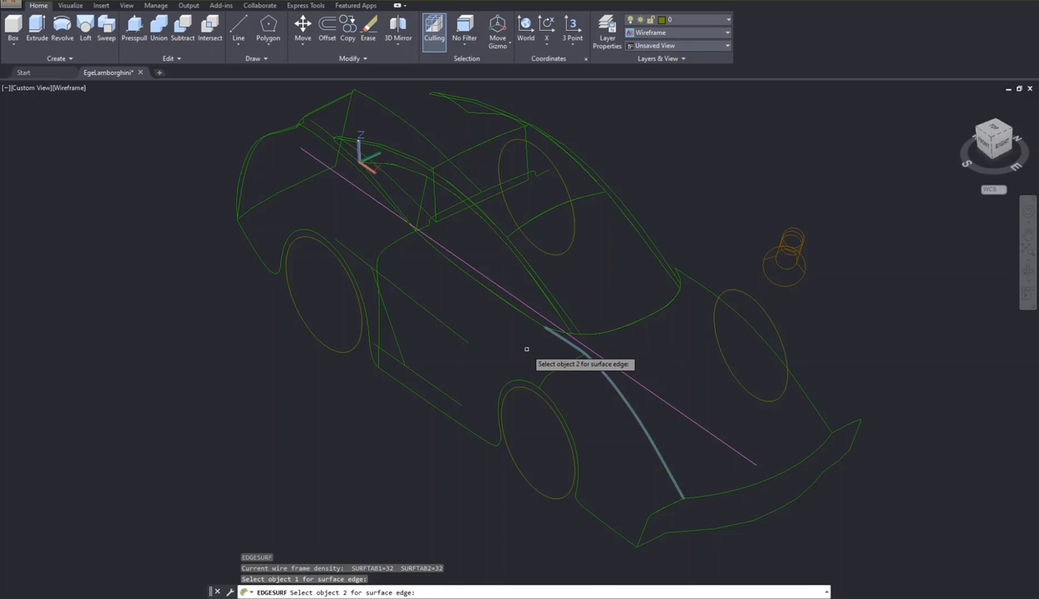
key("Escape")
key("Escape")
key("Escape")
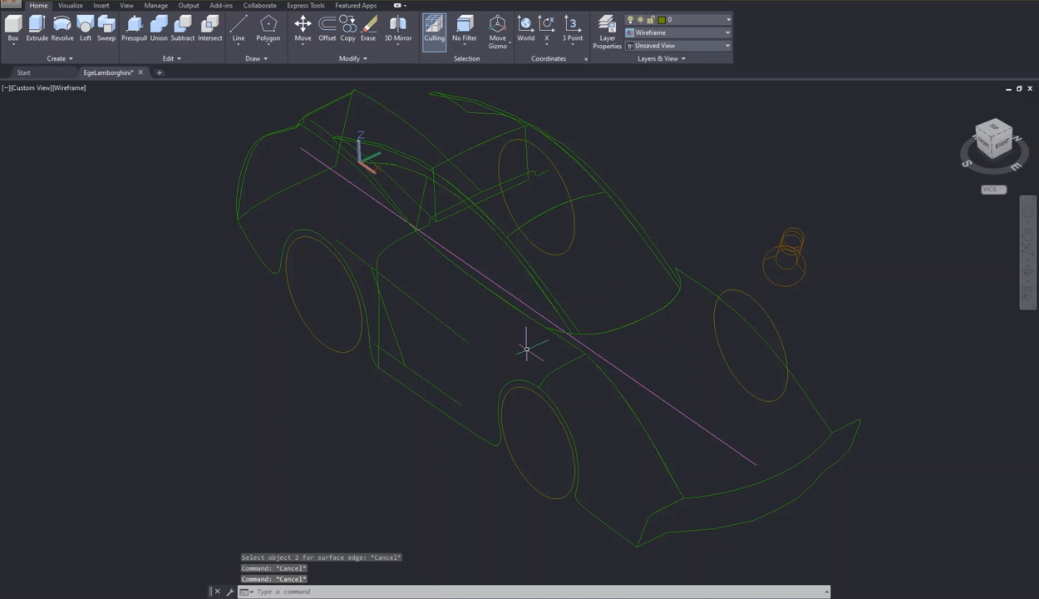
scroll(536, 349, "up", 4)
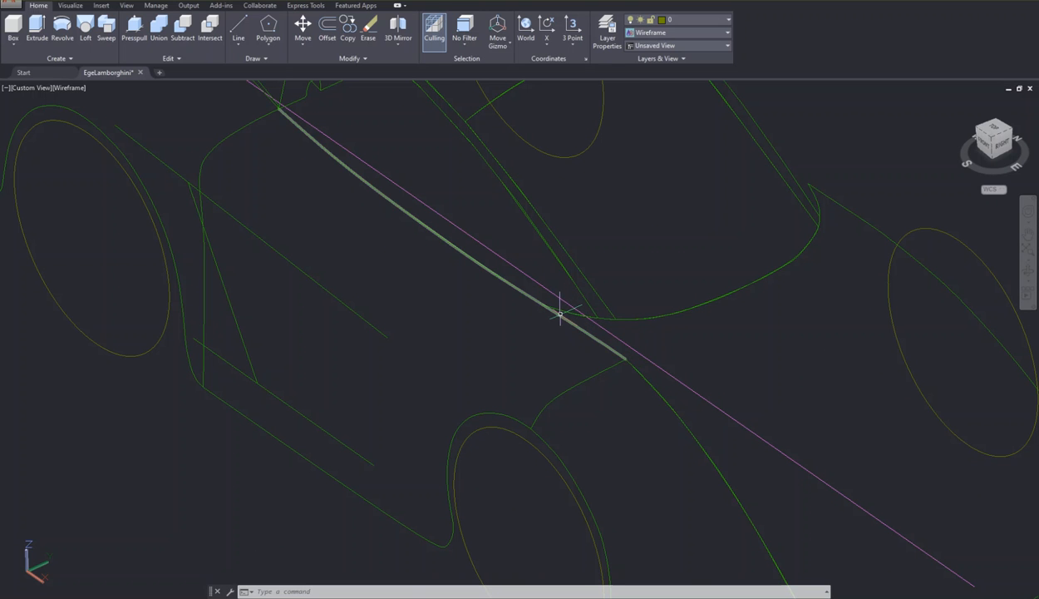
left_click(560, 315)
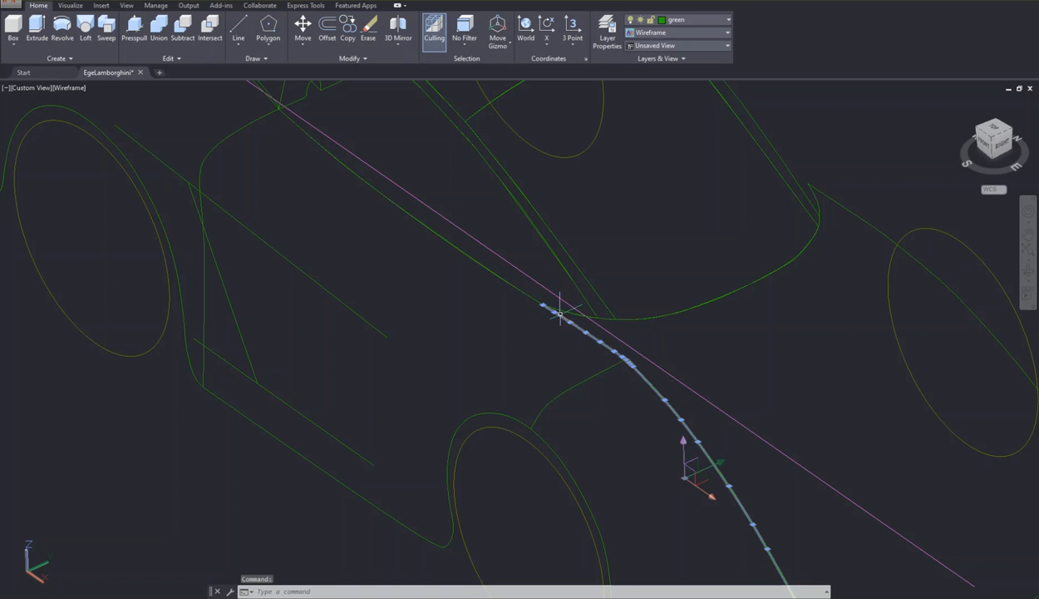
key("Escape")
key("Escape")
key("Escape")
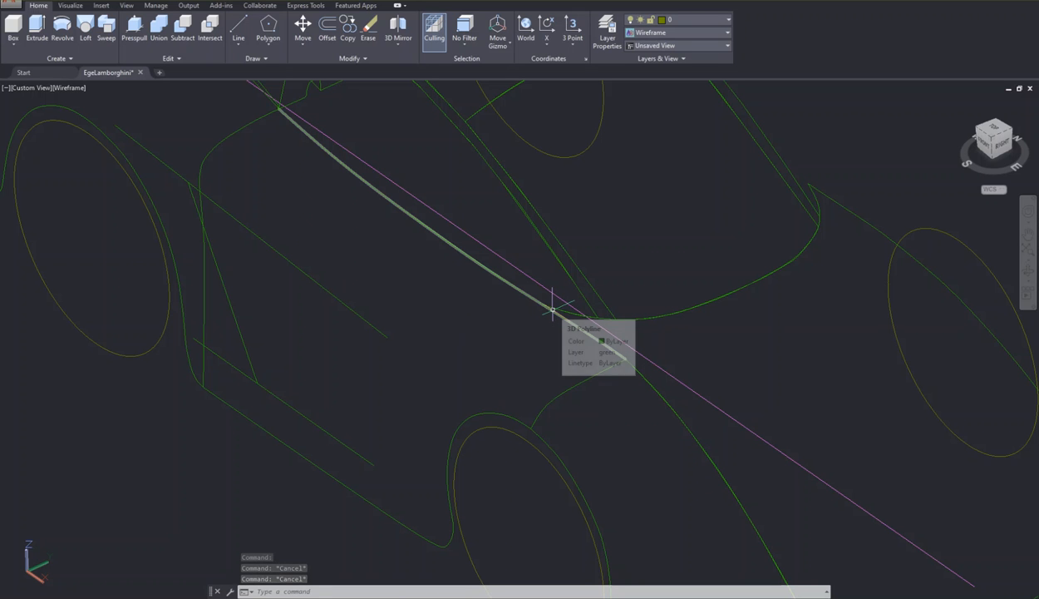
left_click(552, 309)
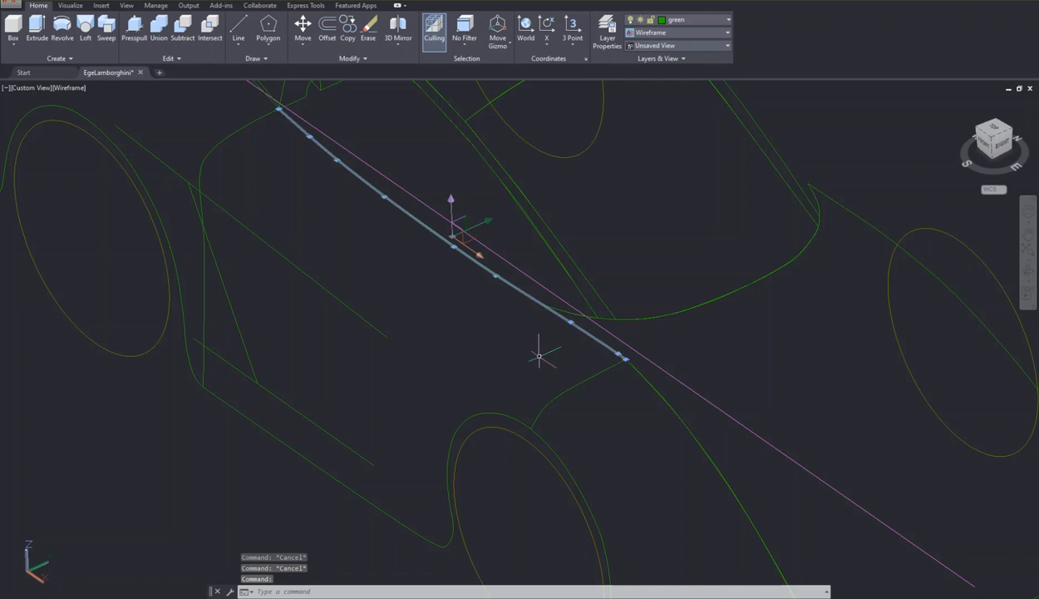
Create an edge surface mesh for the door side panel from its upper, front, wheel-arch-and-sill, and rear boundary curves
type("edgesurf")
key("Return")
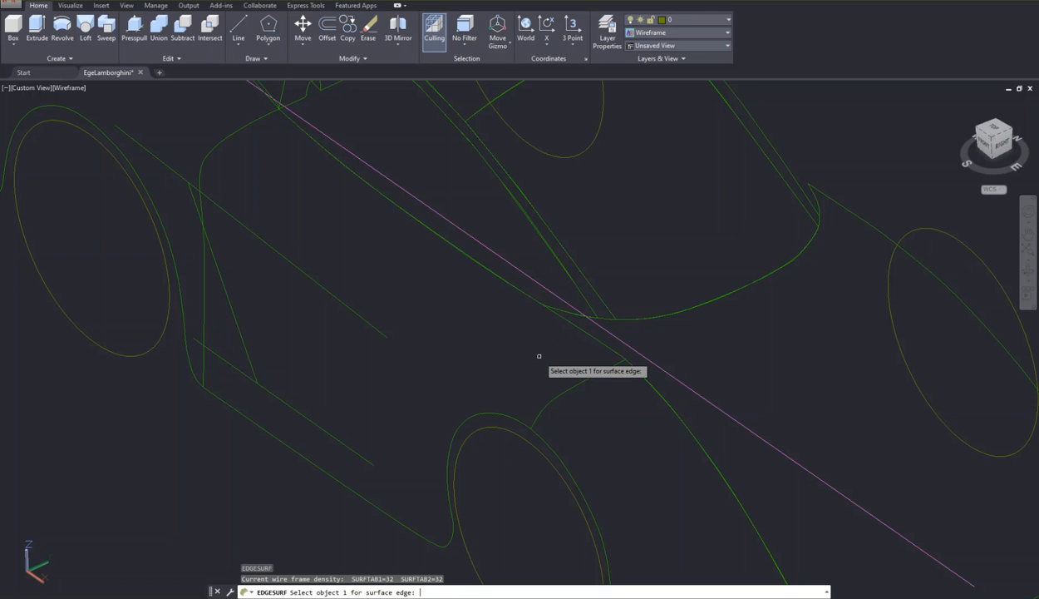
left_click(559, 315)
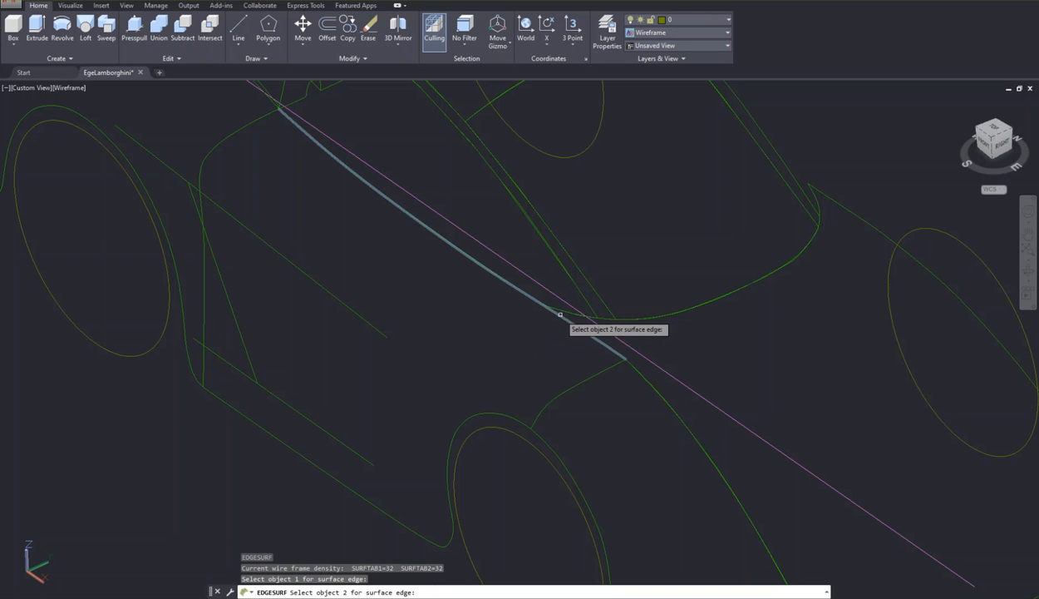
left_click(592, 375)
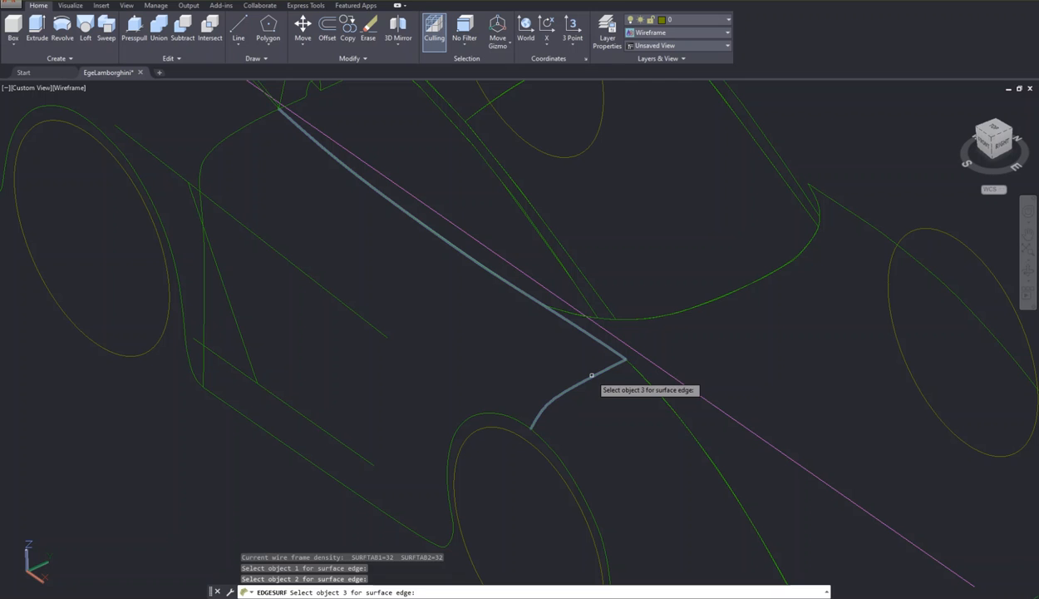
left_click(518, 418)
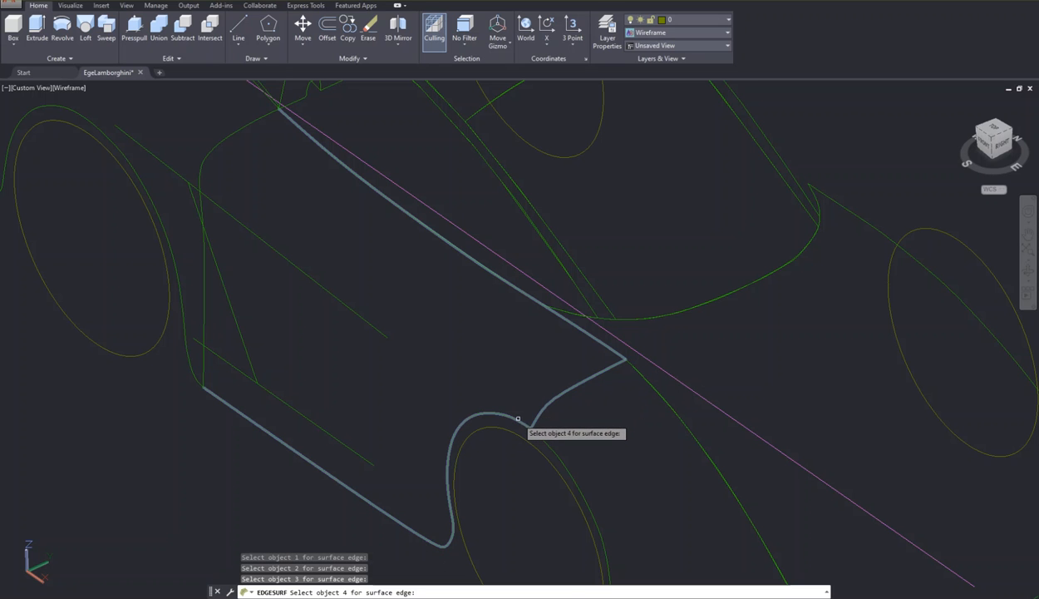
left_click(204, 330)
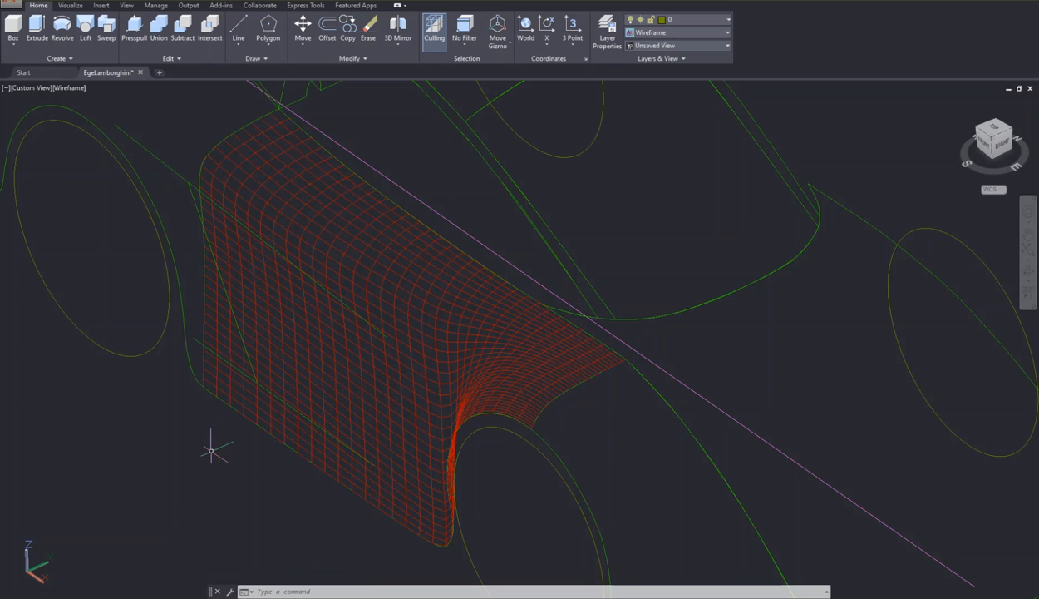
Render the current view to check the door side panel mesh, and close the render
type("render")
key("Return")
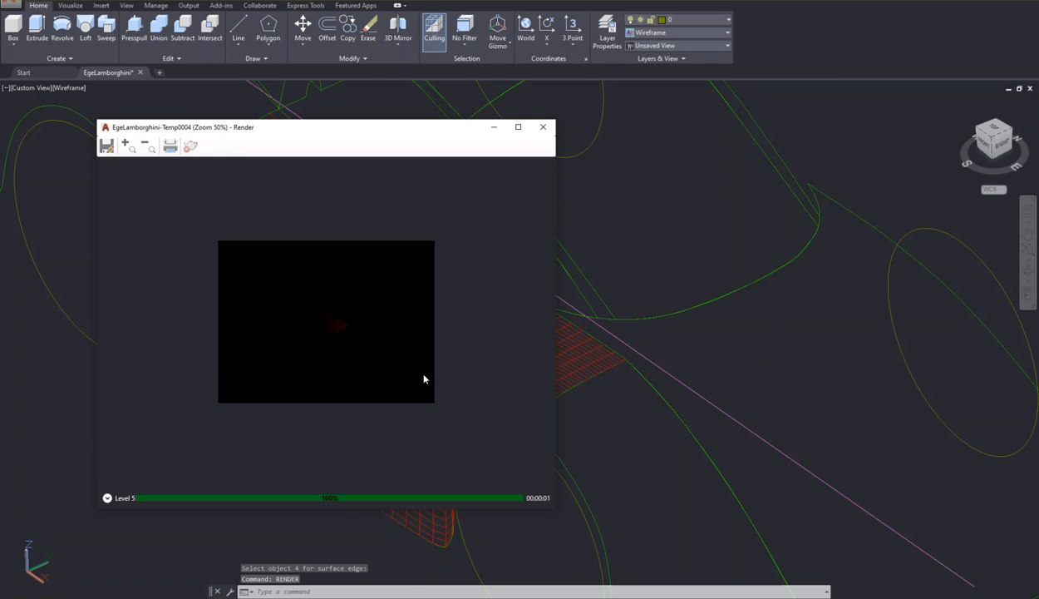
left_click(543, 126)
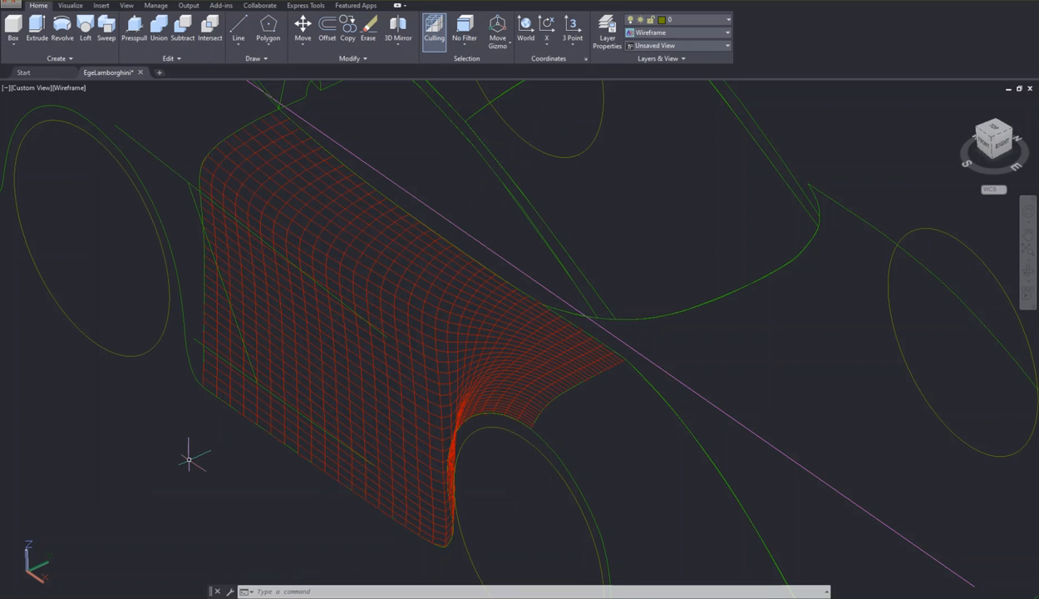
Run Thicken on the door side panel mesh, converting it to a smooth surface, with a thickness of 0.25 inches
type("THICK")
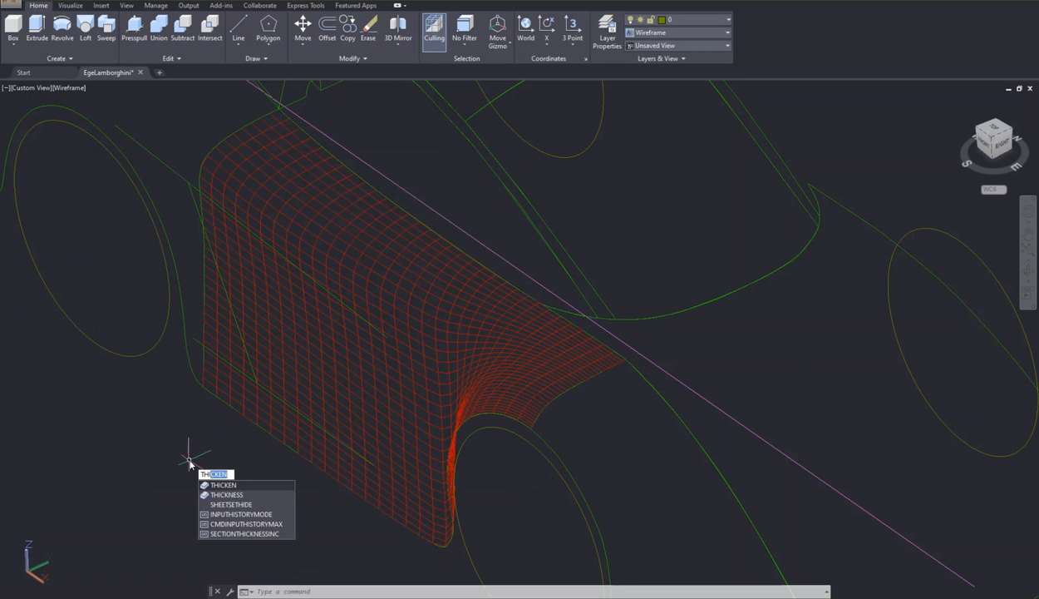
type("EN")
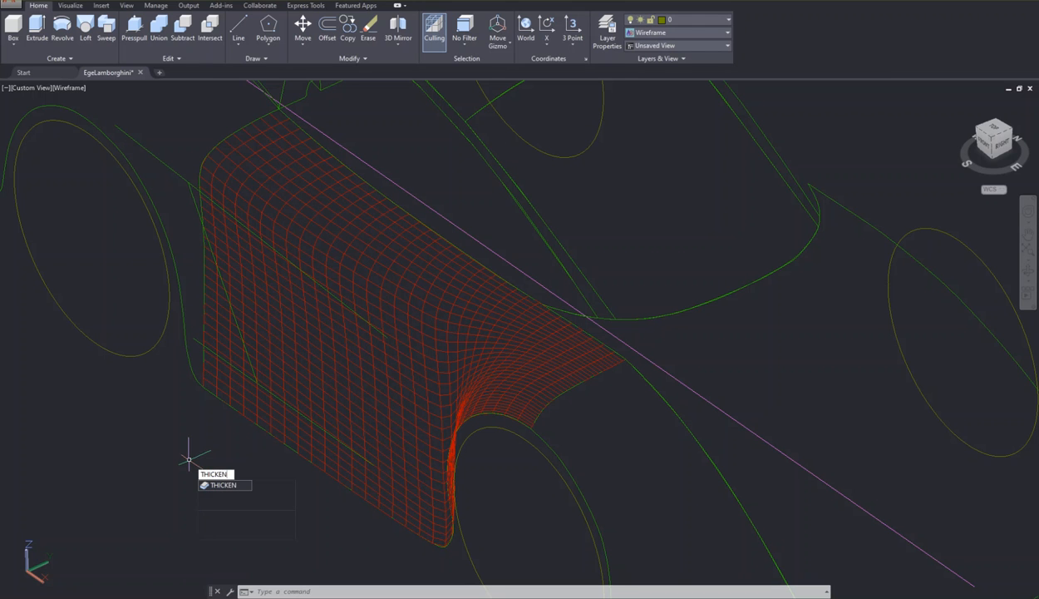
key("Return")
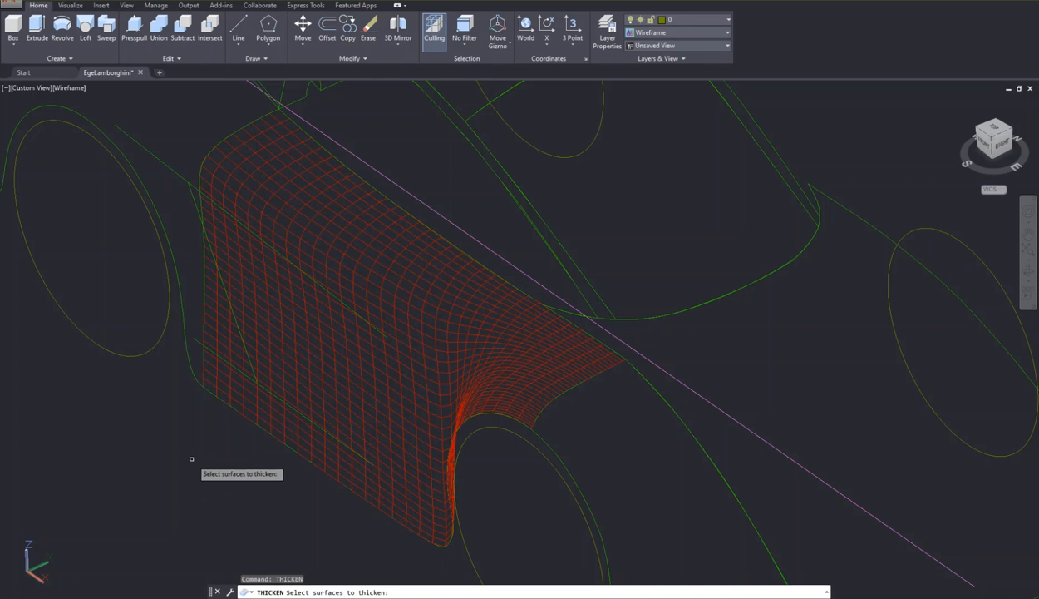
left_click(308, 370)
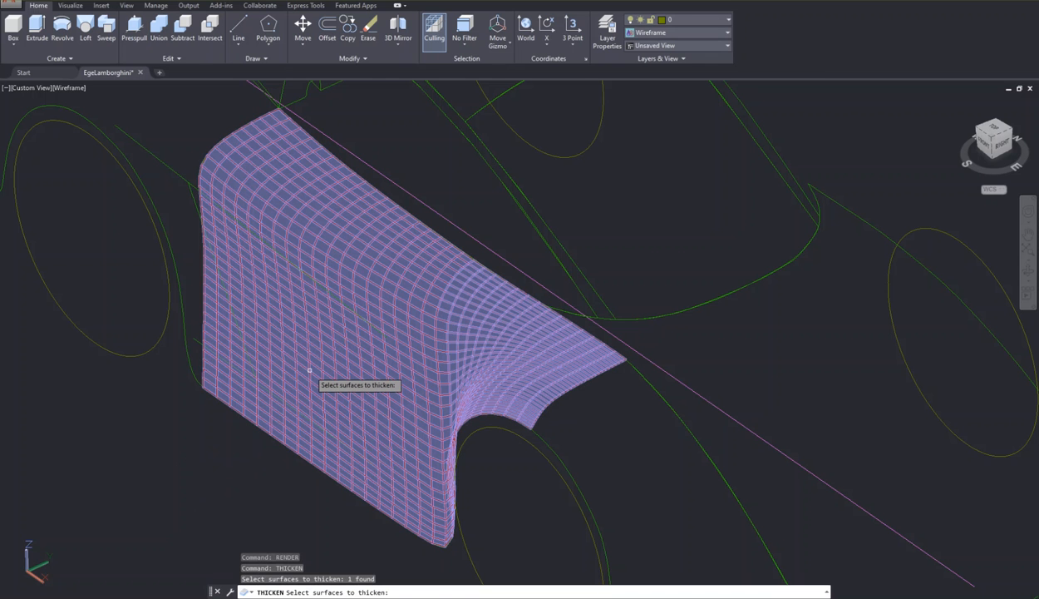
key("Return")
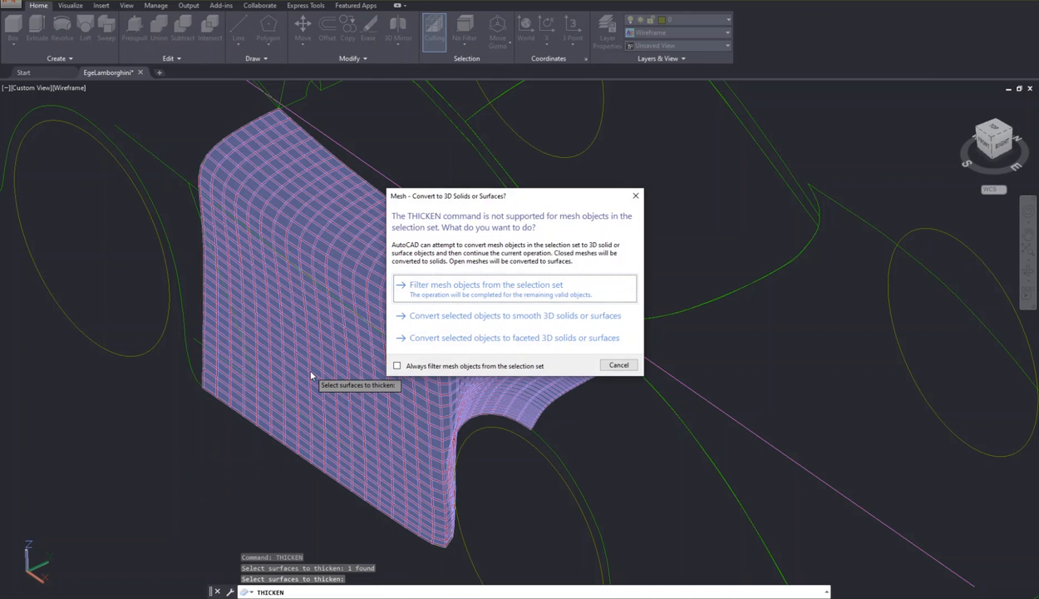
left_click(479, 321)
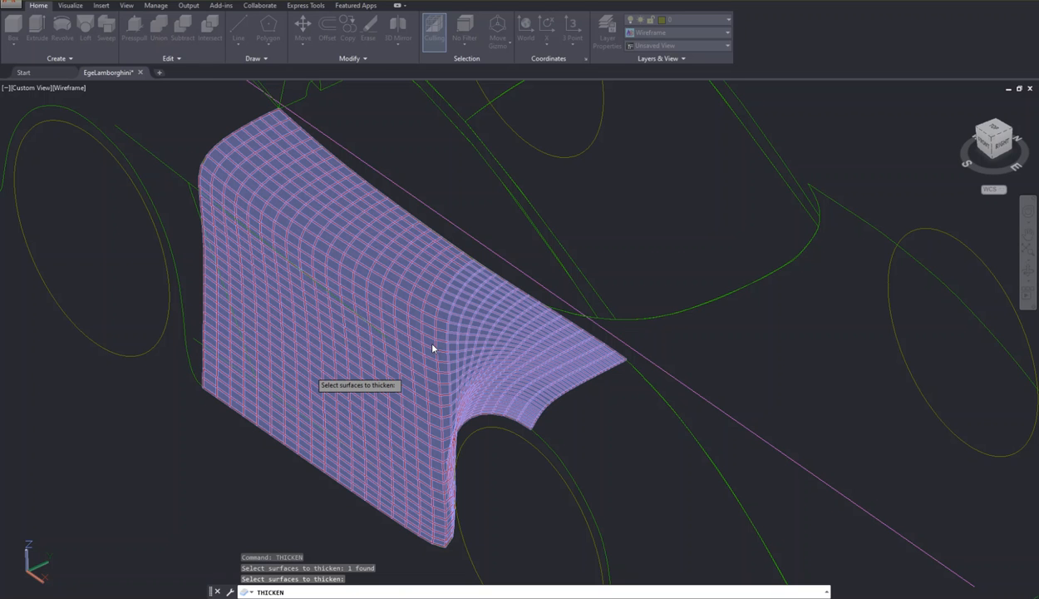
key("Return")
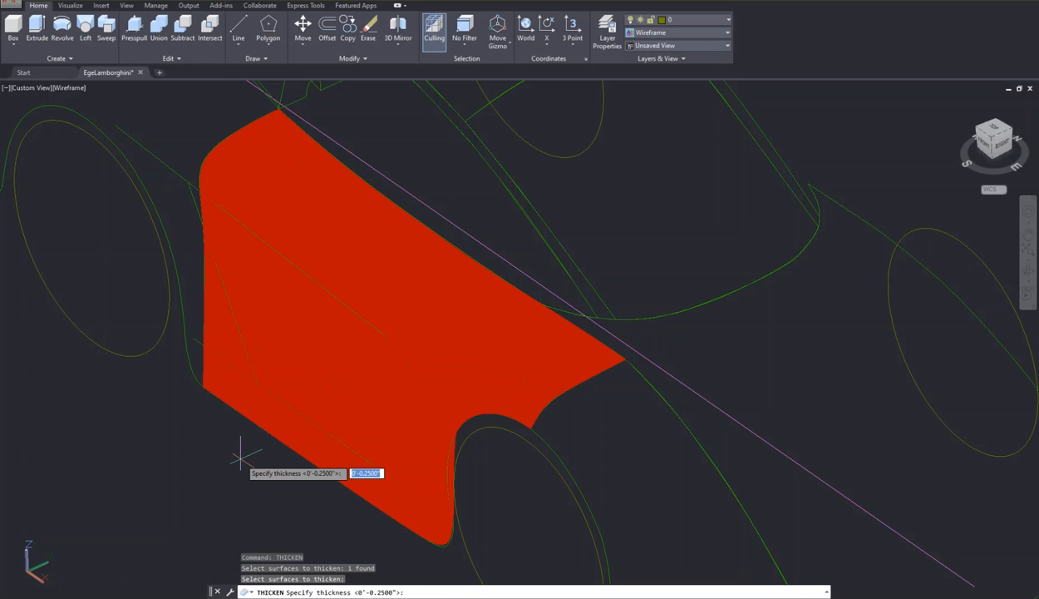
key("Return")
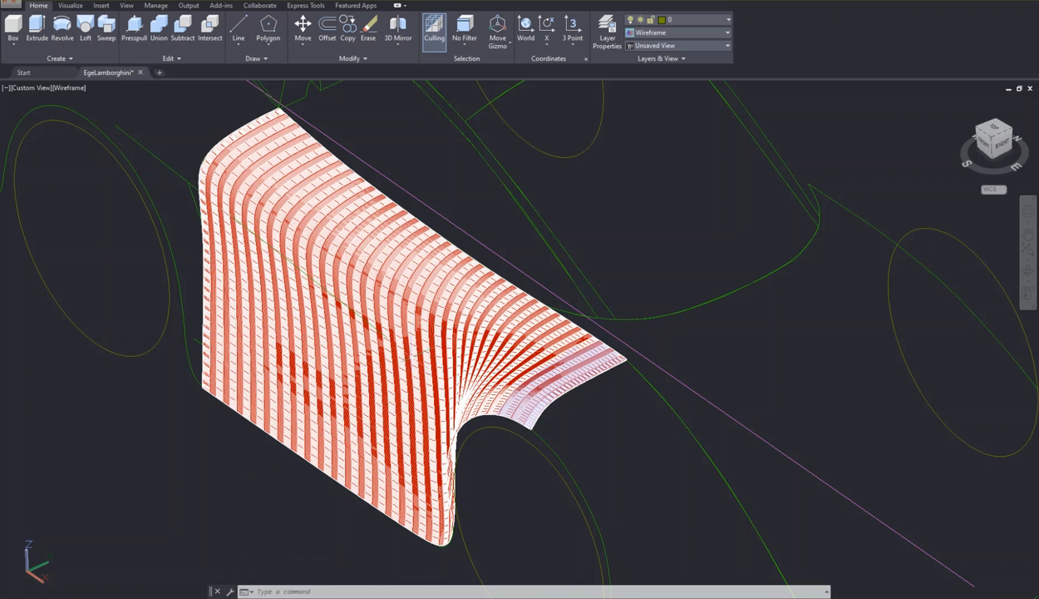
left_click(413, 355)
right_click(405, 350)
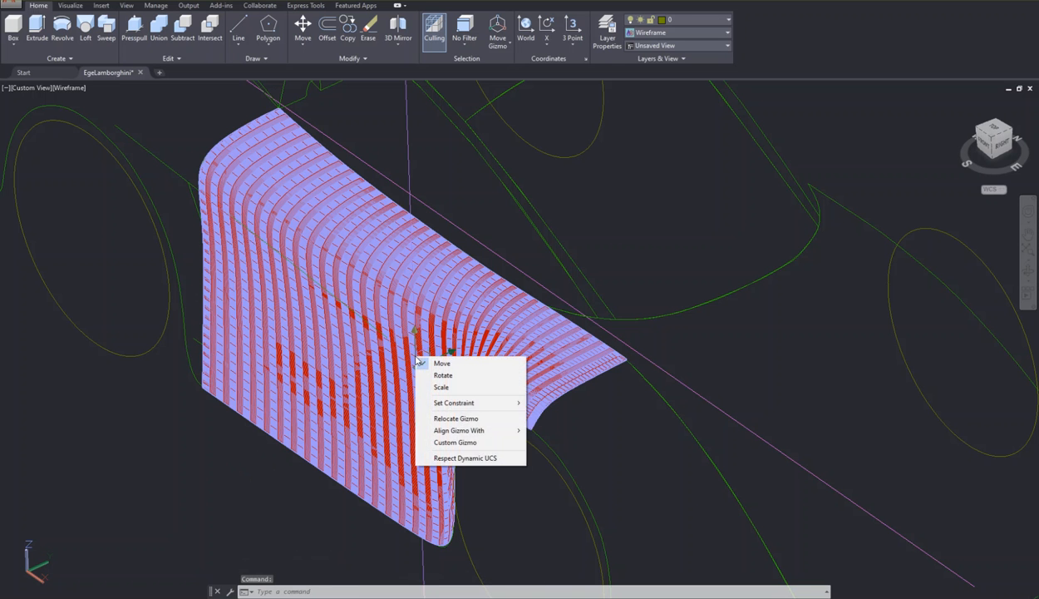
left_click(394, 358)
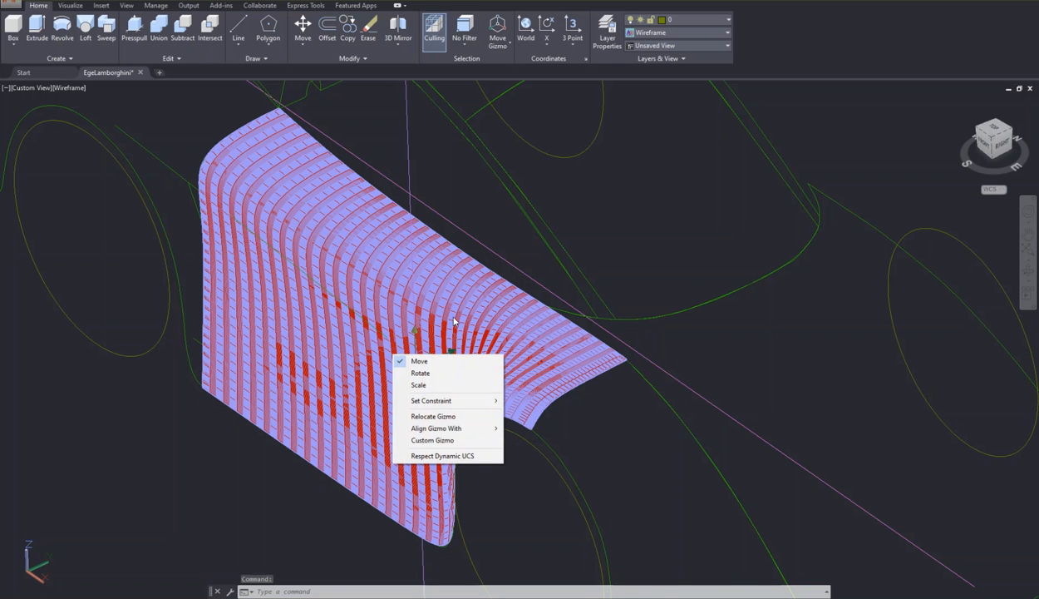
left_click(397, 361)
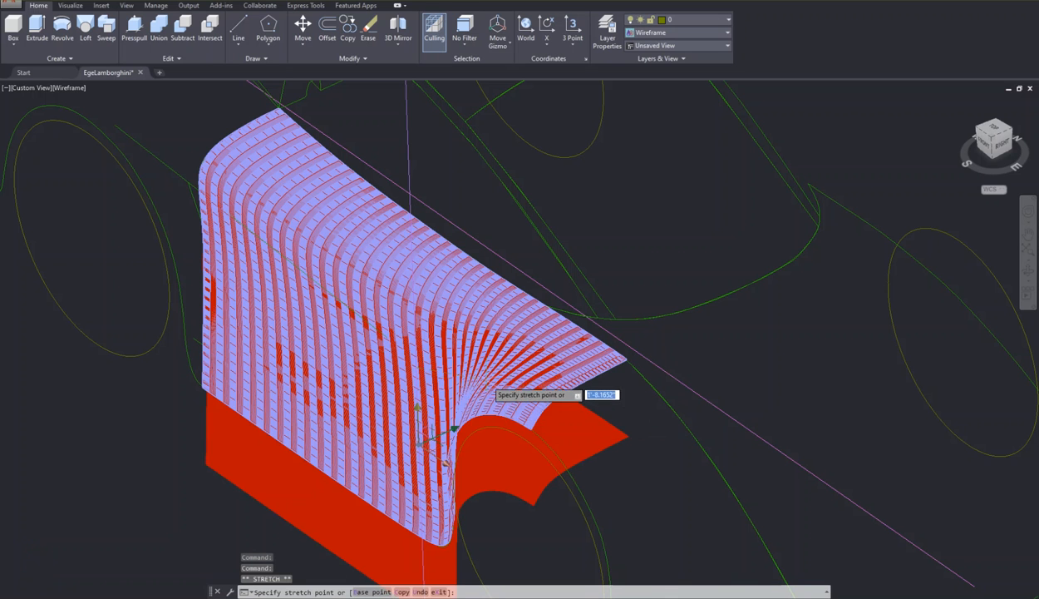
key("Escape")
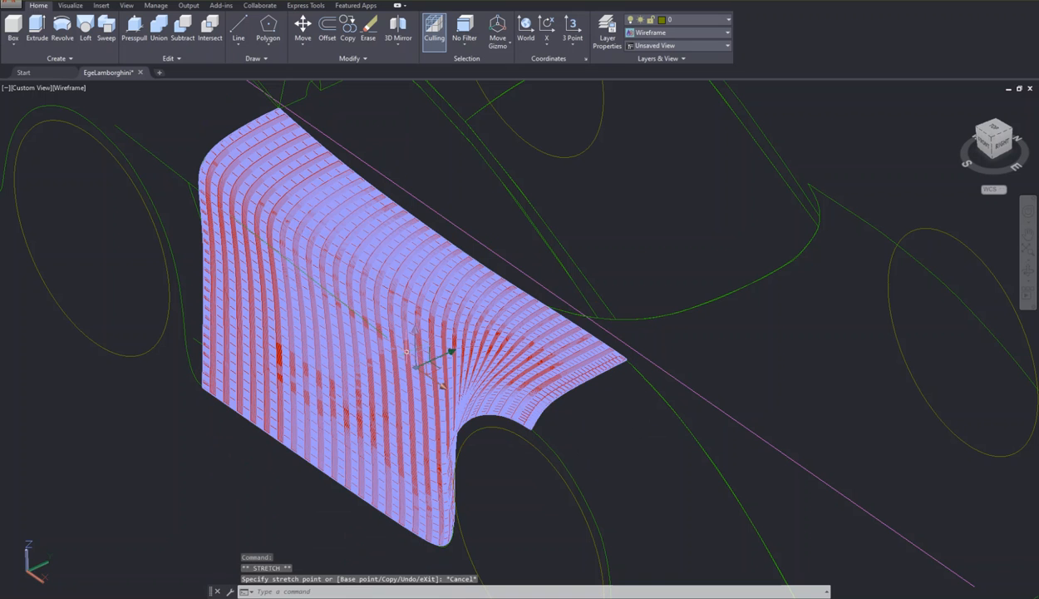
right_click(427, 342)
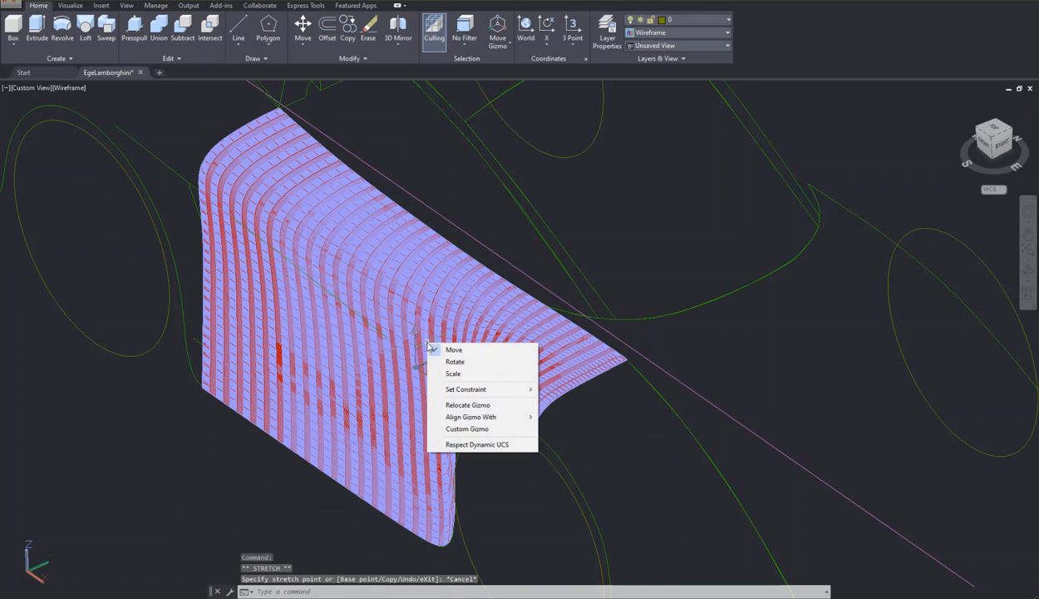
left_click(430, 291)
left_click(416, 289)
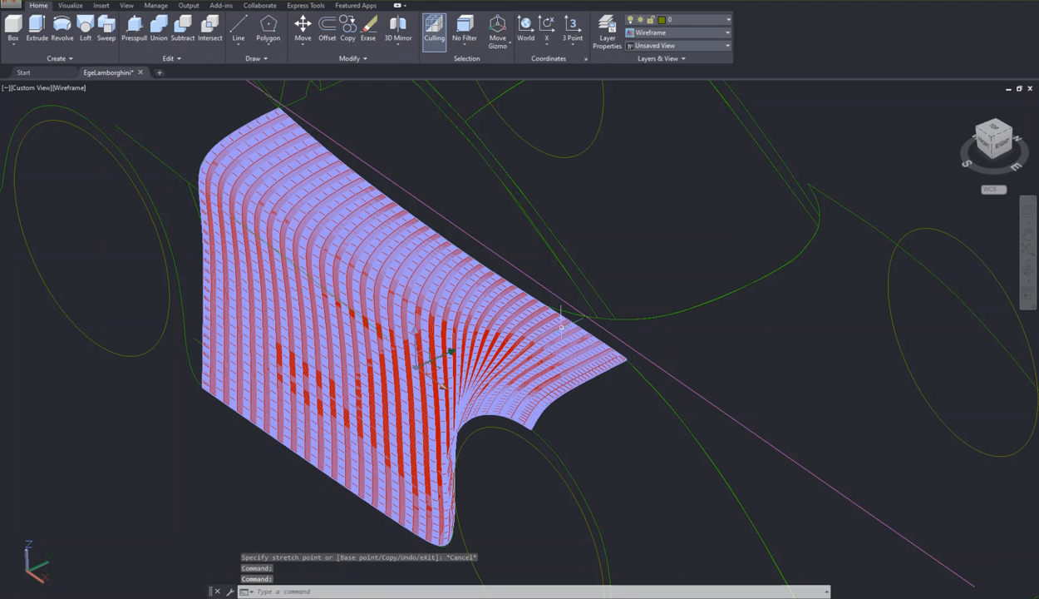
Assign the door side panel to the frozen blue layer through its quick properties
left_click(584, 351)
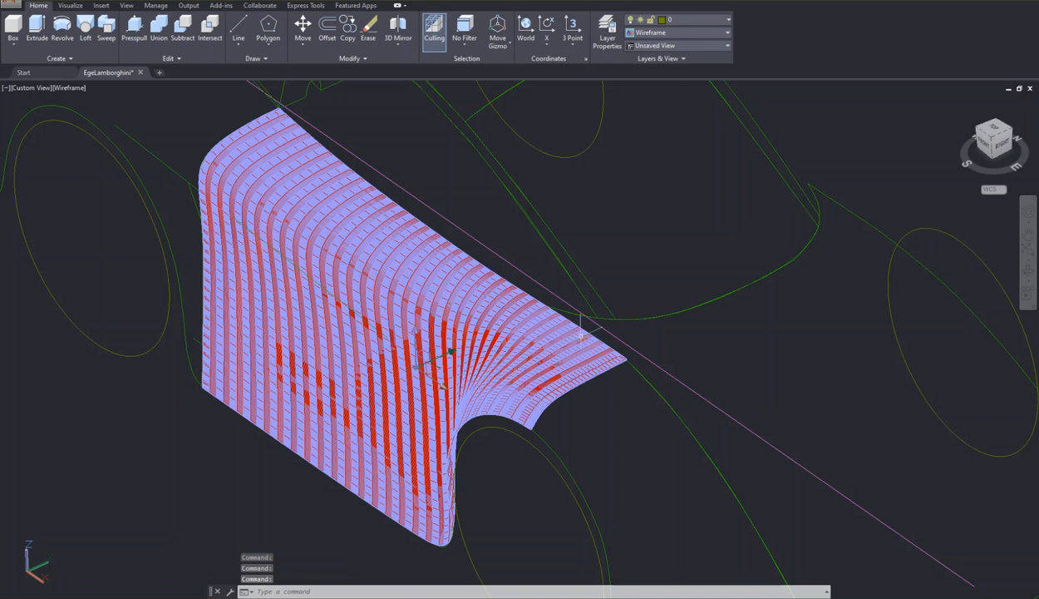
right_click(558, 339)
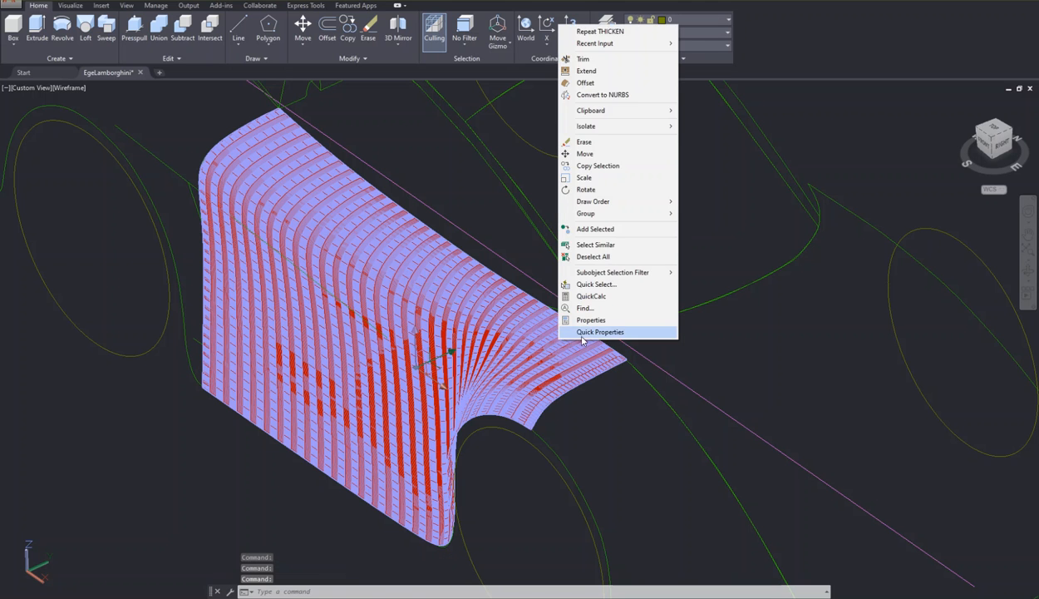
left_click(570, 332)
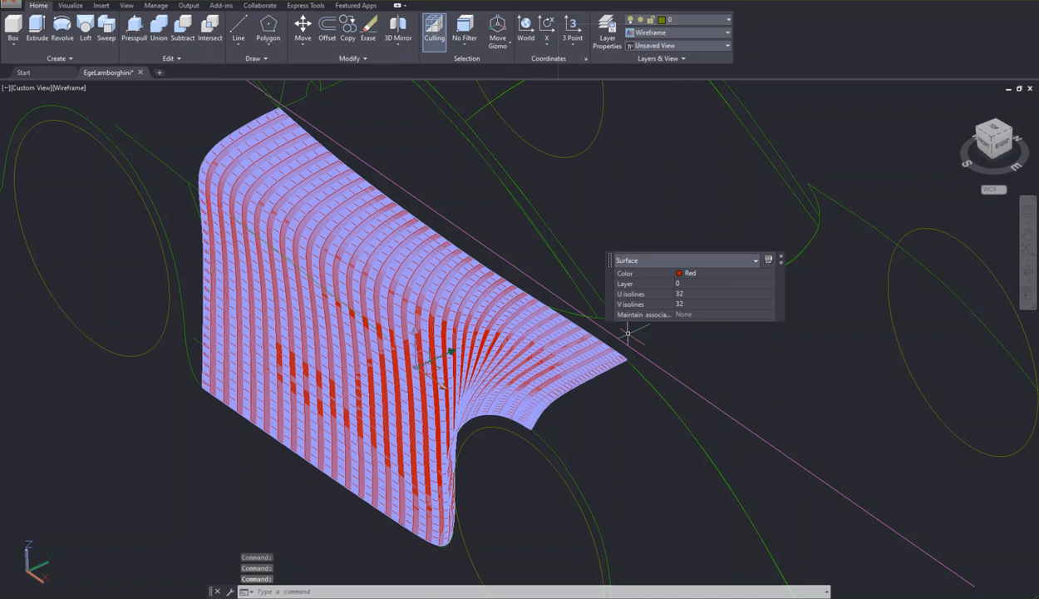
left_click(711, 284)
left_click(710, 284)
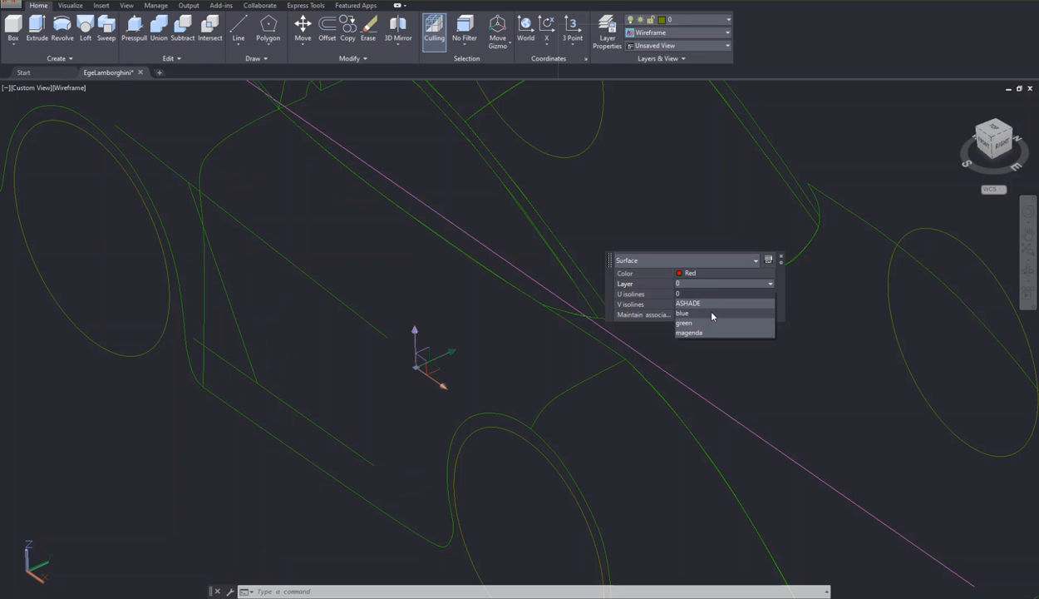
left_click(712, 314)
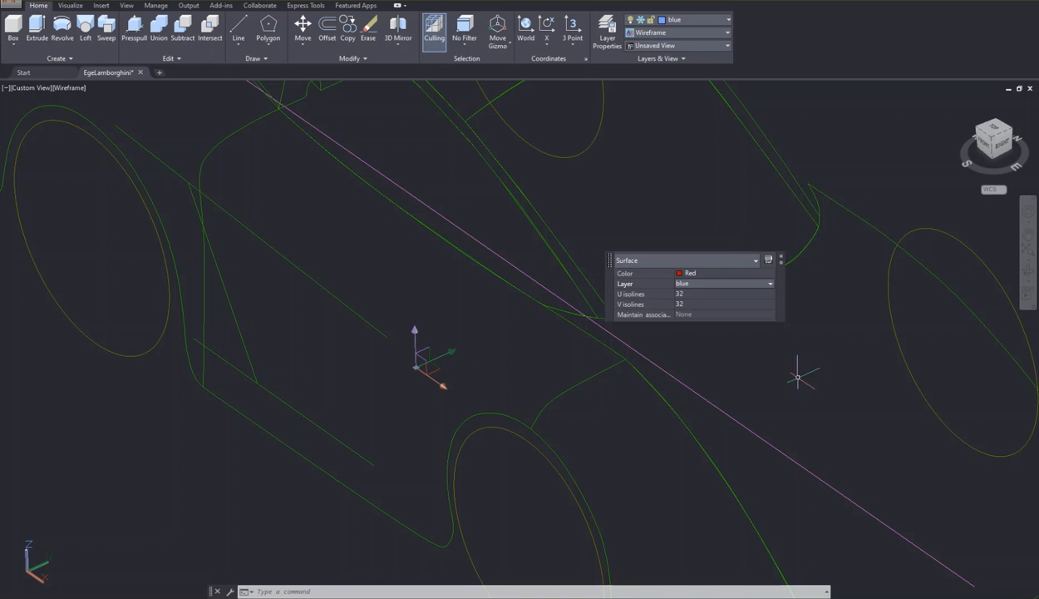
left_click(781, 257)
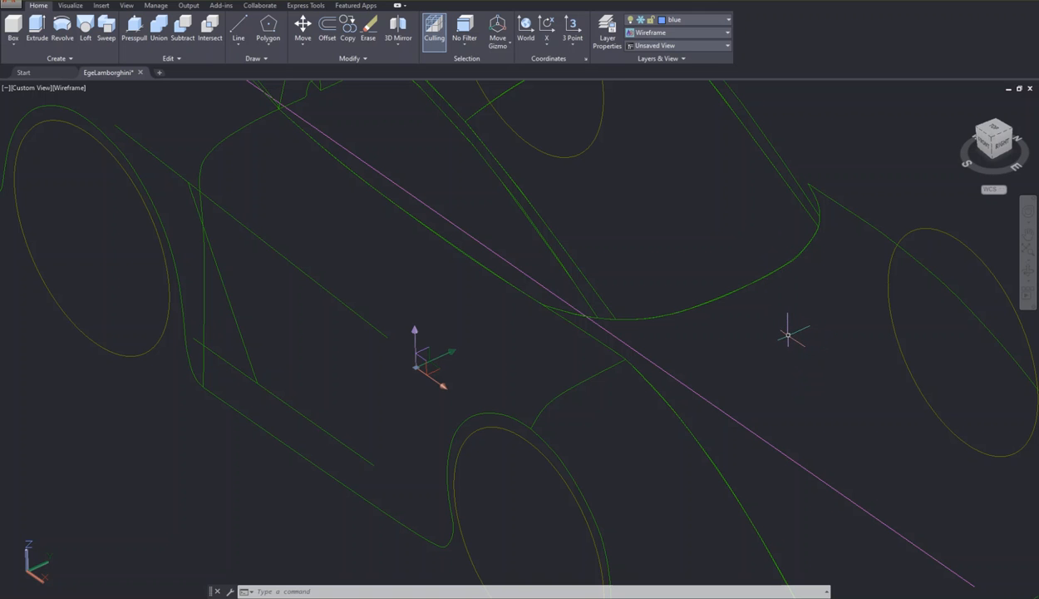
Paste the clipboard contents into the drawing
key("ctrl+v")
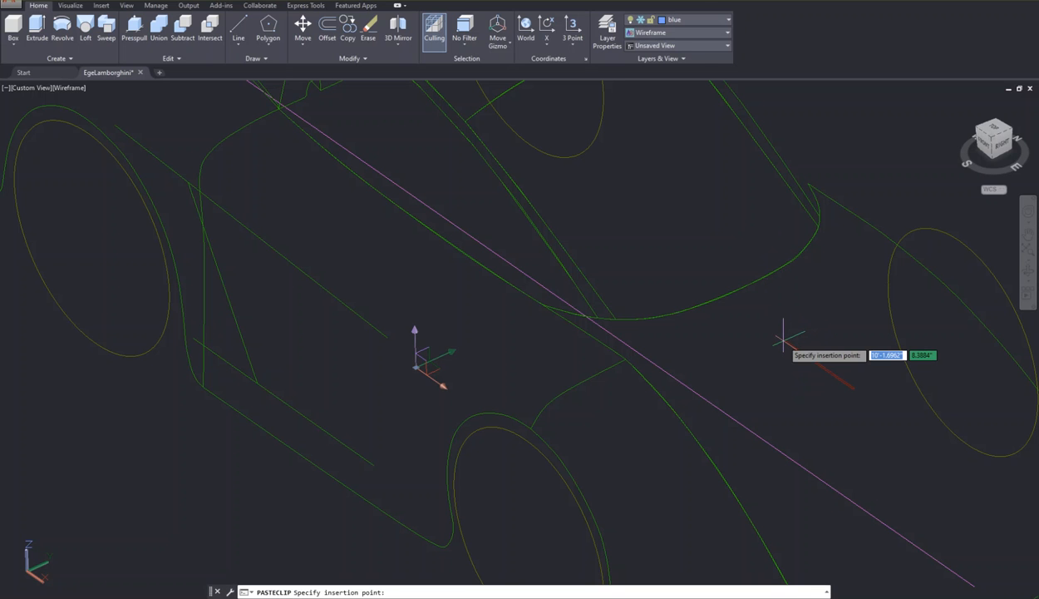